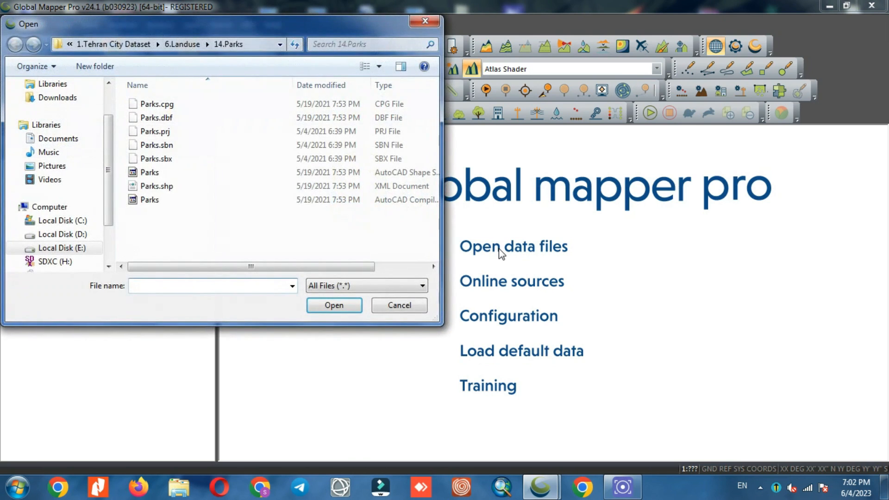
Load the City Boundary shapefile from the 1.City Boundary folder of the Tehran City Dataset.
left_click(134, 45)
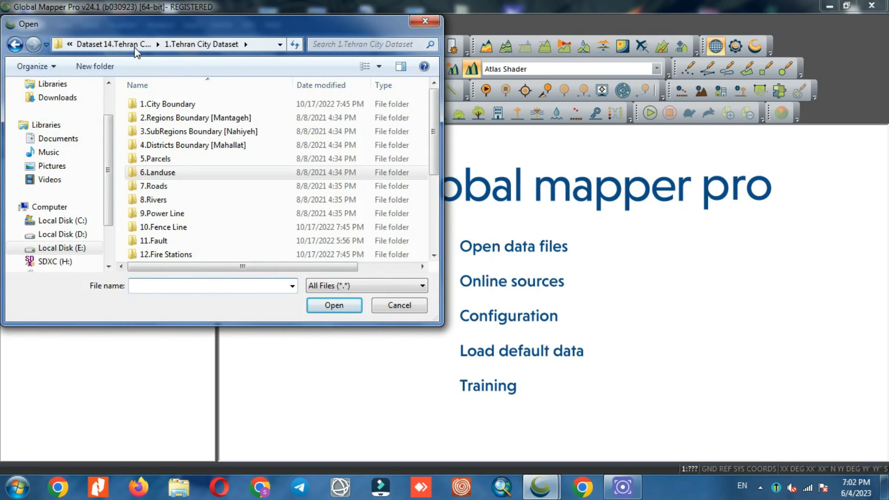
double_click(181, 105)
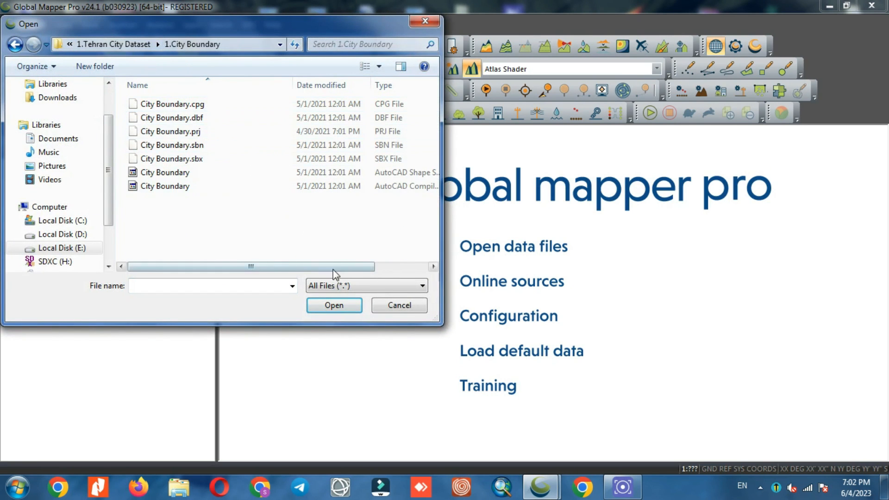
left_click(345, 288)
key("s")
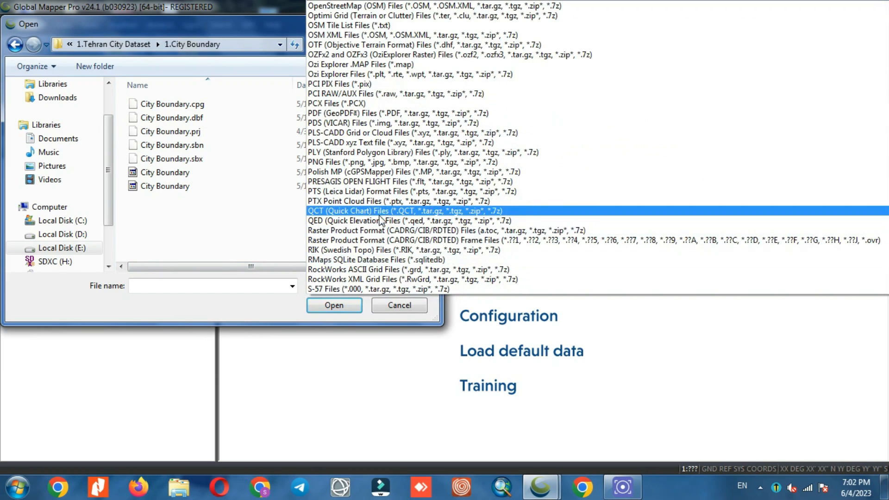
scroll(380, 215, "down", 3)
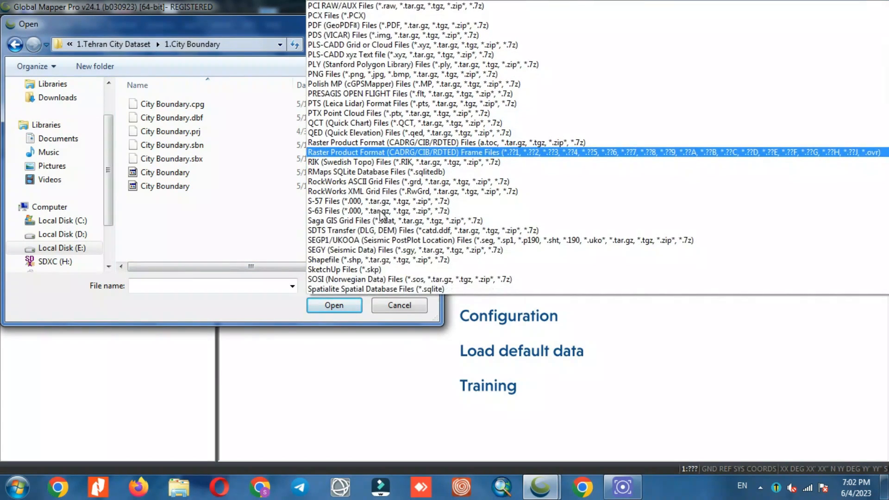
left_click(368, 260)
left_click(195, 105)
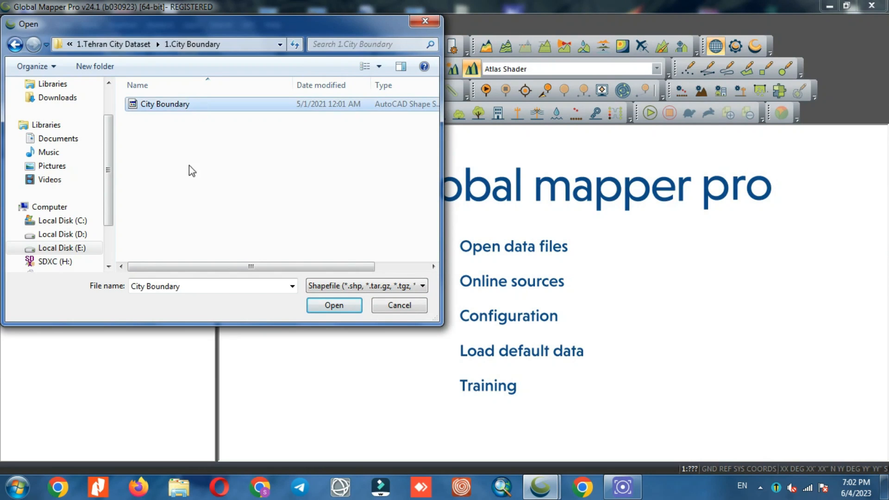
left_click(329, 307)
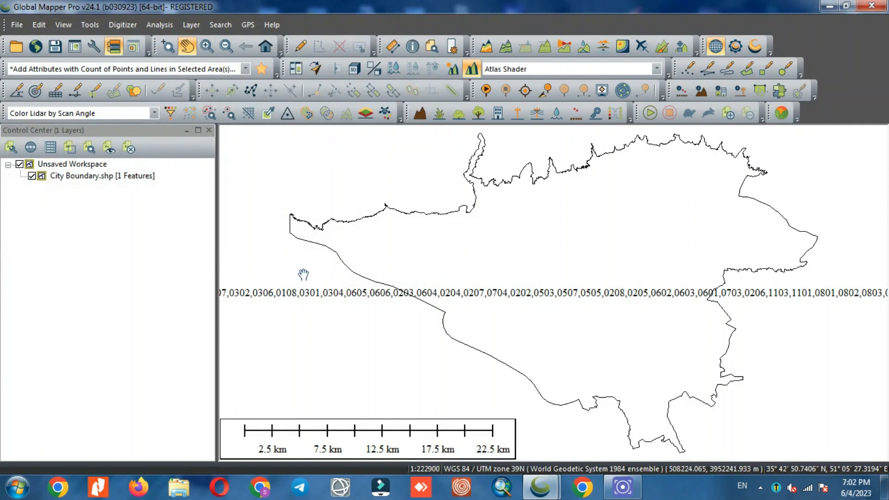
Turn off the label display for the City Boundary layer.
left_click(99, 179)
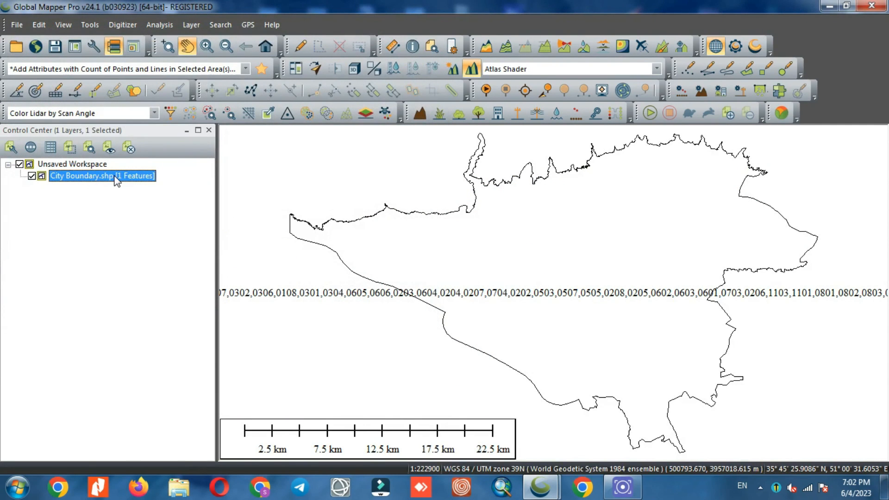
double_click(116, 179)
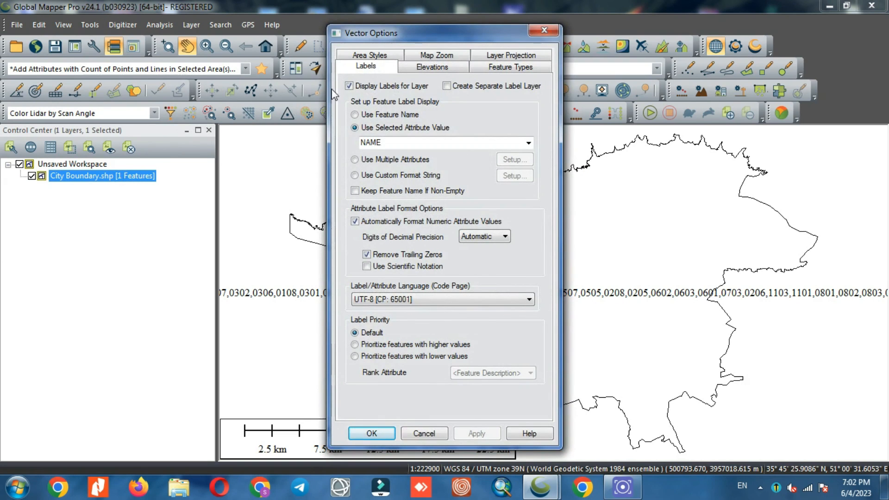
left_click(361, 84)
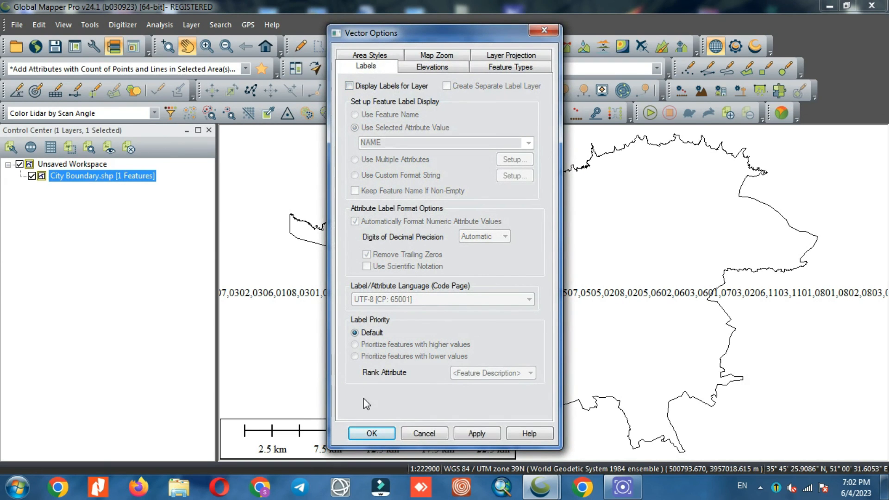
left_click(371, 433)
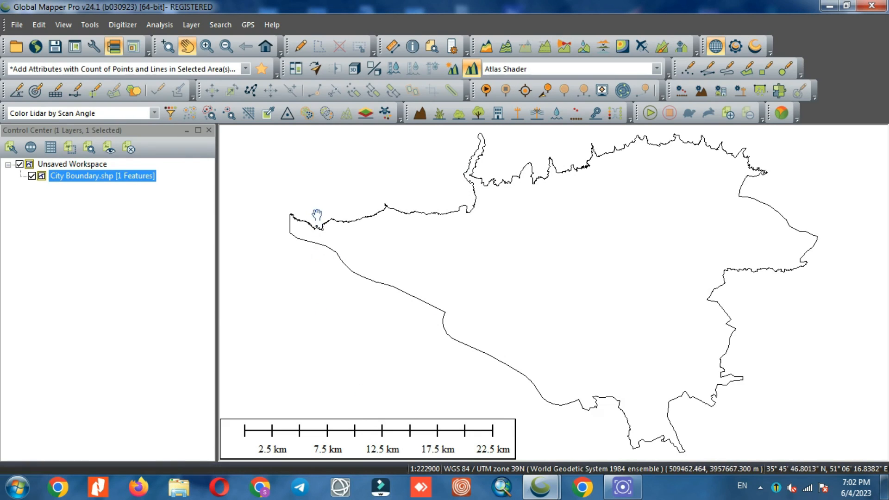
Select the city boundary polygon and load the World Imagery online source within the currently selected polygon.
left_click(301, 46)
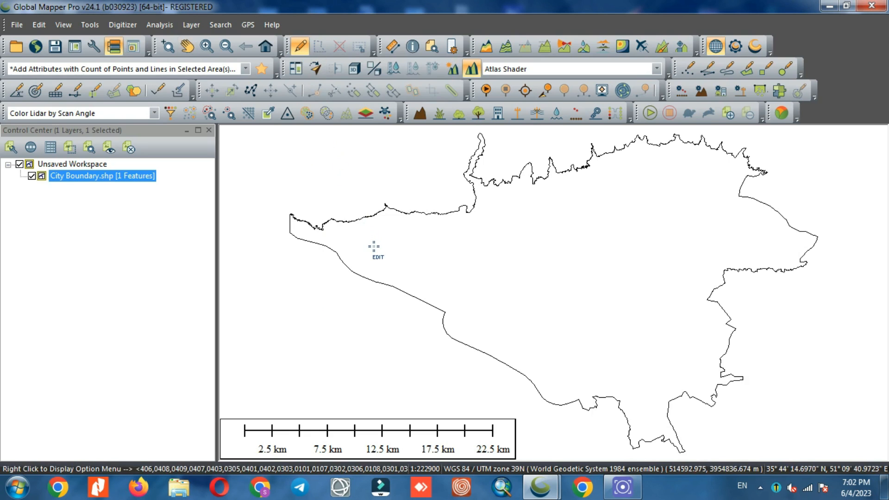
left_click(374, 247)
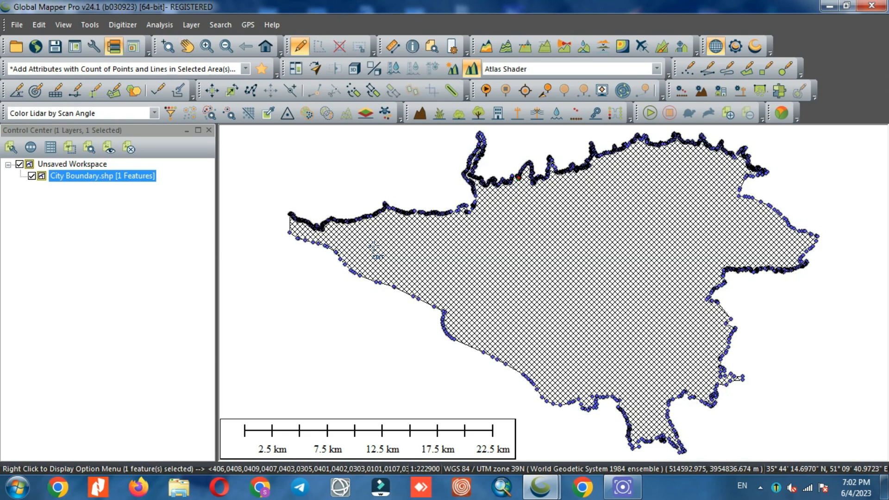
left_click(41, 54)
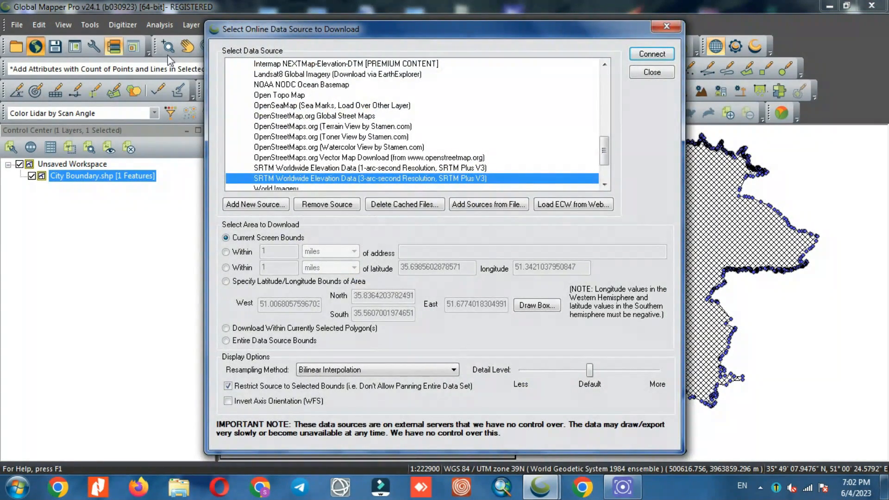
mouse_move(603, 157)
left_mouse_down()
mouse_move(602, 121)
mouse_move(604, 162)
left_mouse_up()
left_click(287, 85)
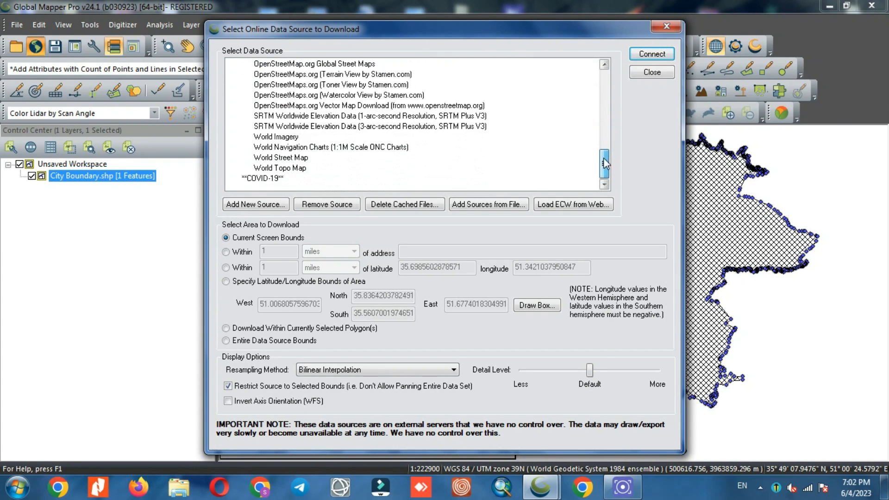
left_click(276, 137)
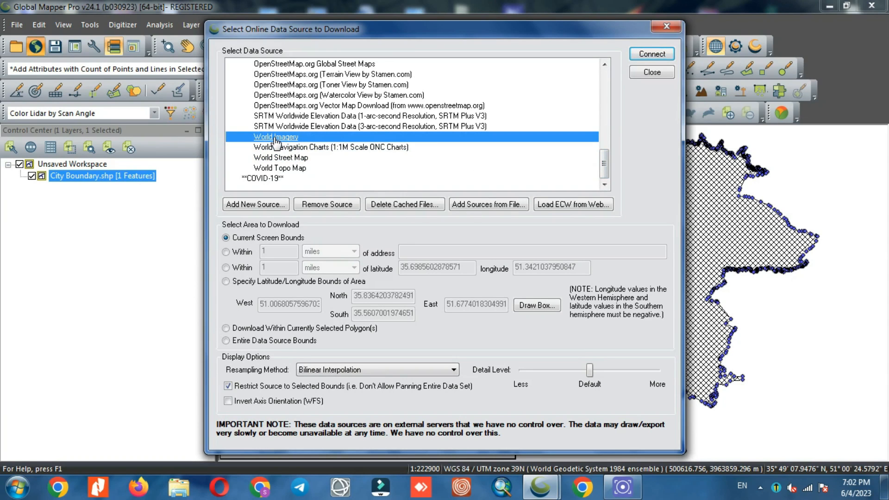
left_click(255, 331)
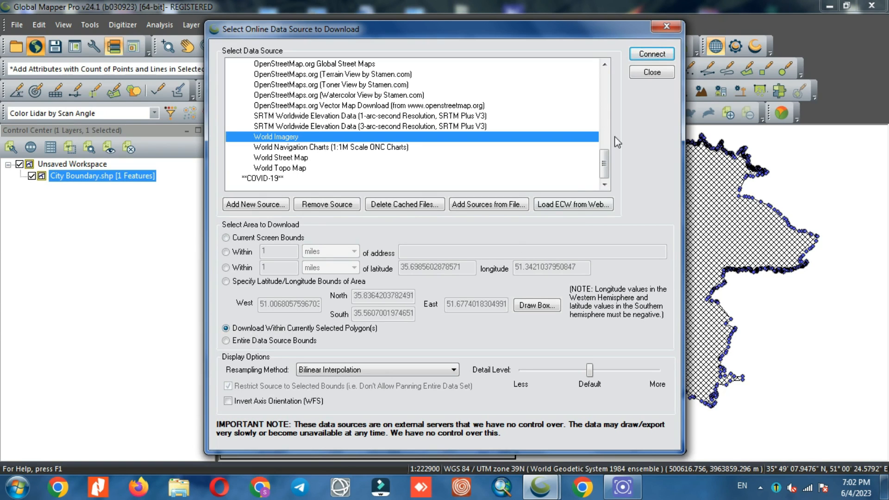
left_click(644, 57)
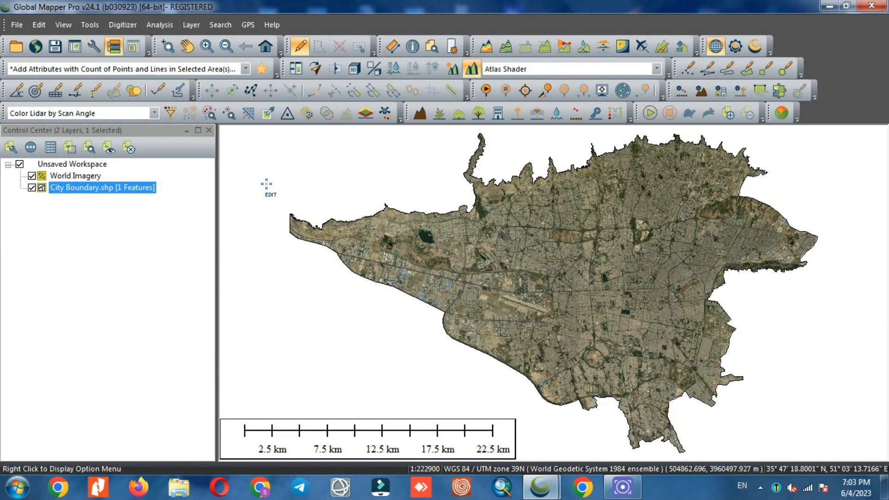
Create a map layout on A4 landscape paper defined by the bounds, using the bounds originally specified for the online source.
left_click(74, 51)
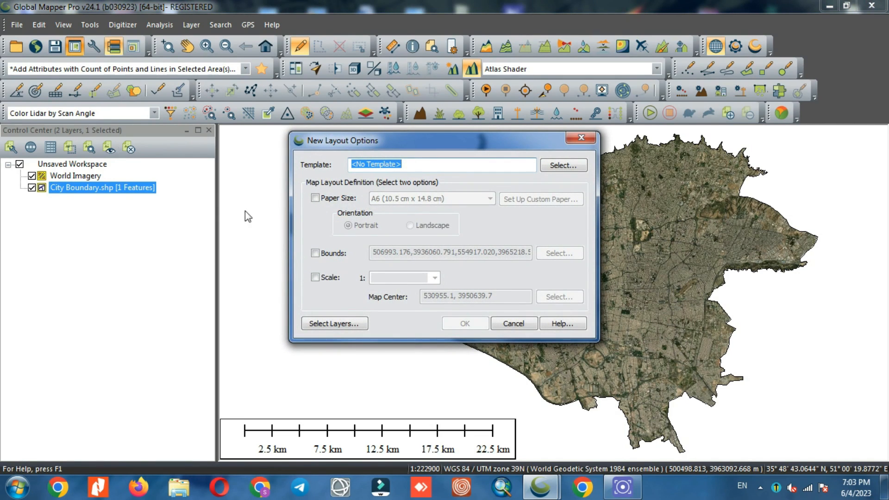
left_click(326, 200)
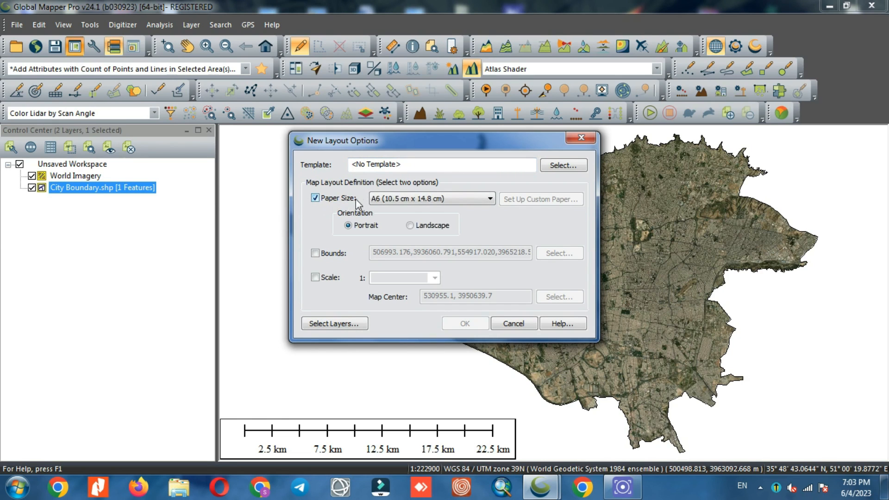
left_click(381, 199)
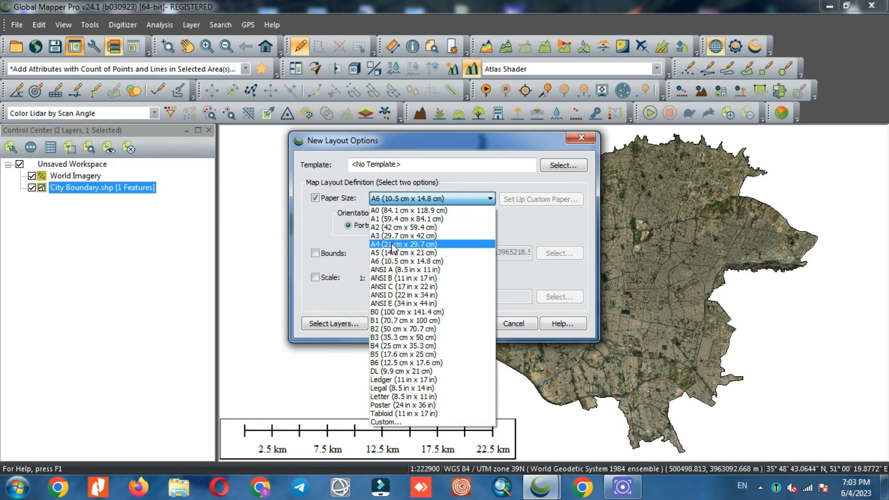
left_click(392, 245)
left_click(420, 226)
left_click(336, 255)
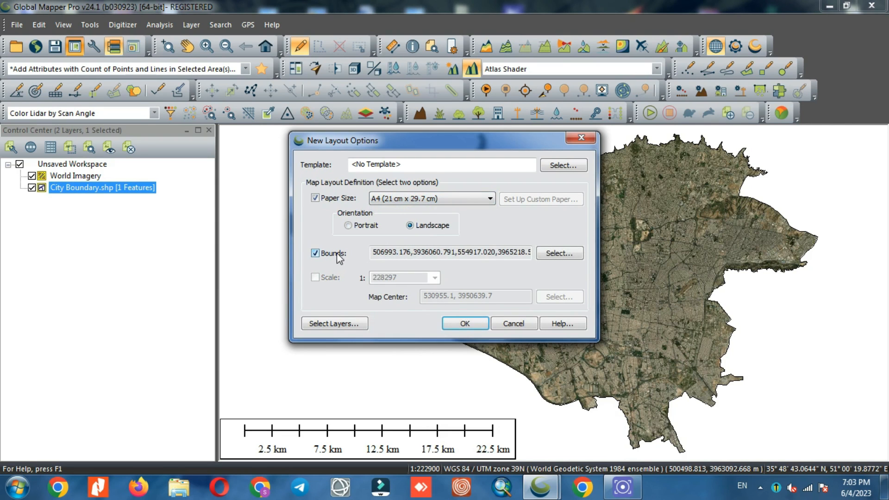
left_click(450, 324)
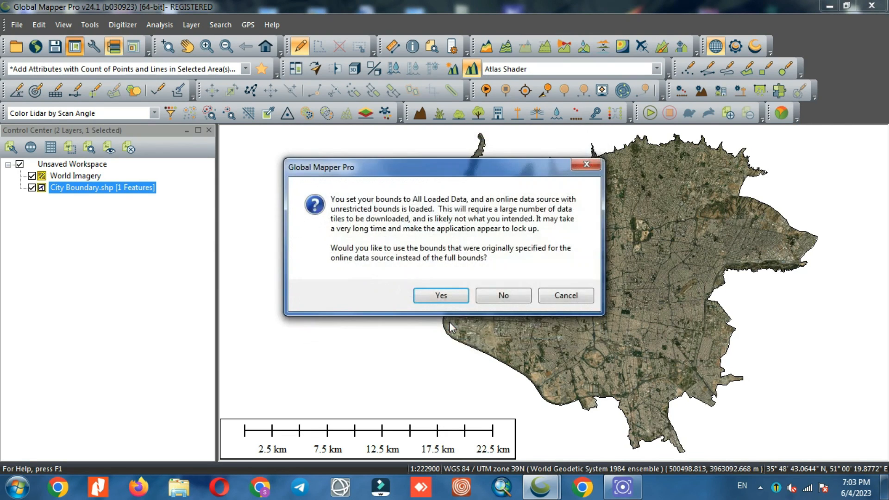
left_click(454, 296)
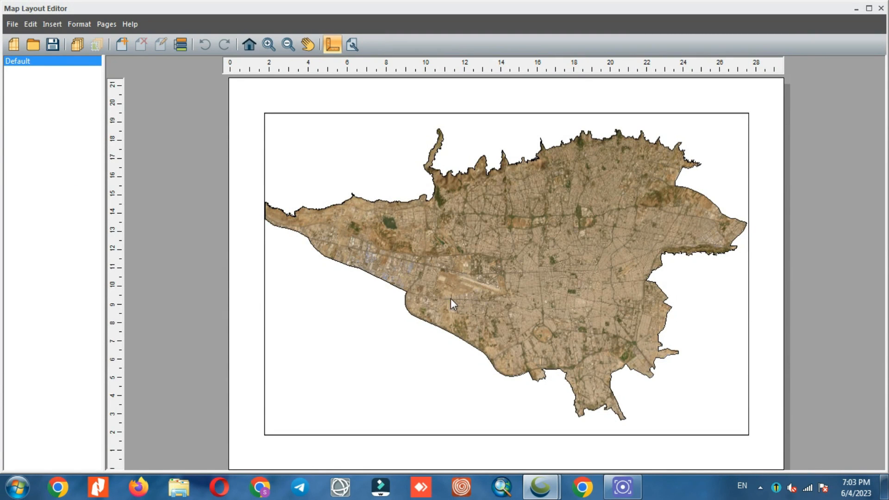
Insert the image 2116469_838 from the desktop's New folder (2) into the layout as an image element.
left_click(302, 300)
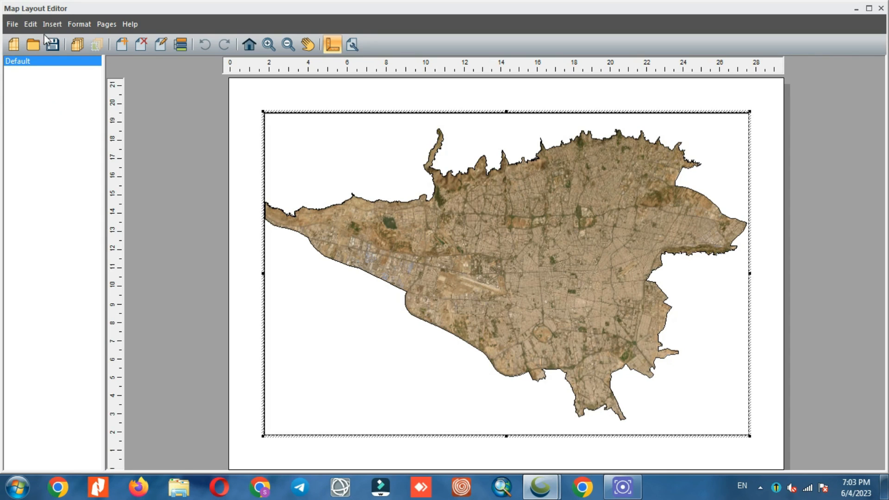
left_click(51, 24)
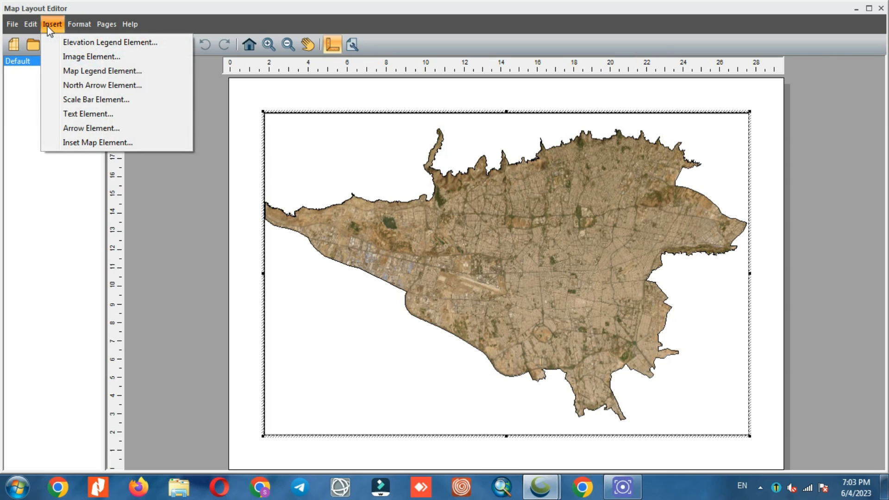
left_click(131, 58)
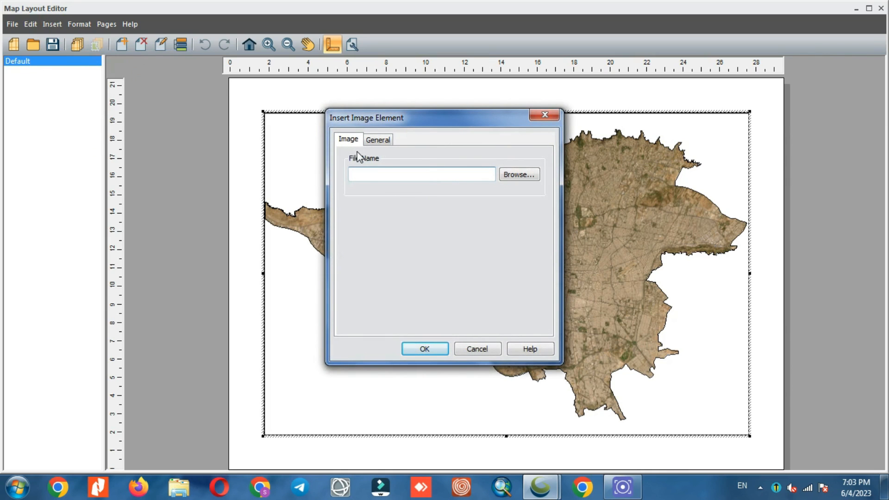
left_click(514, 175)
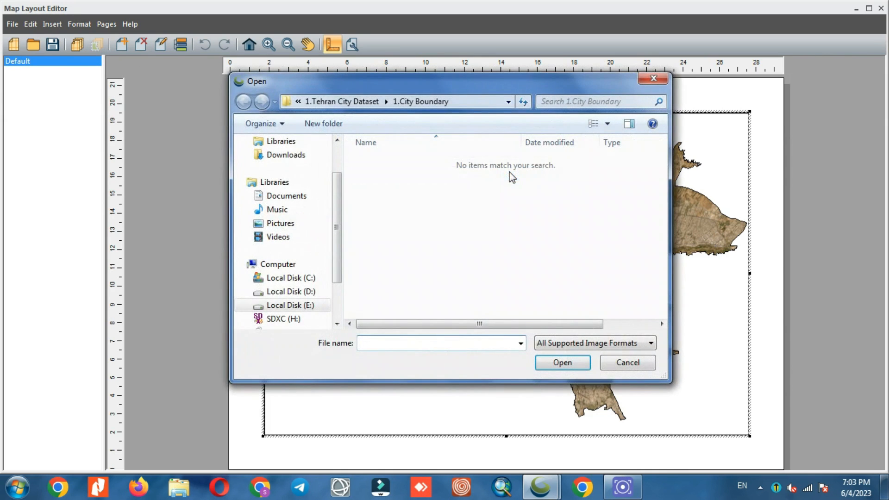
left_click_drag(335, 192, 334, 162)
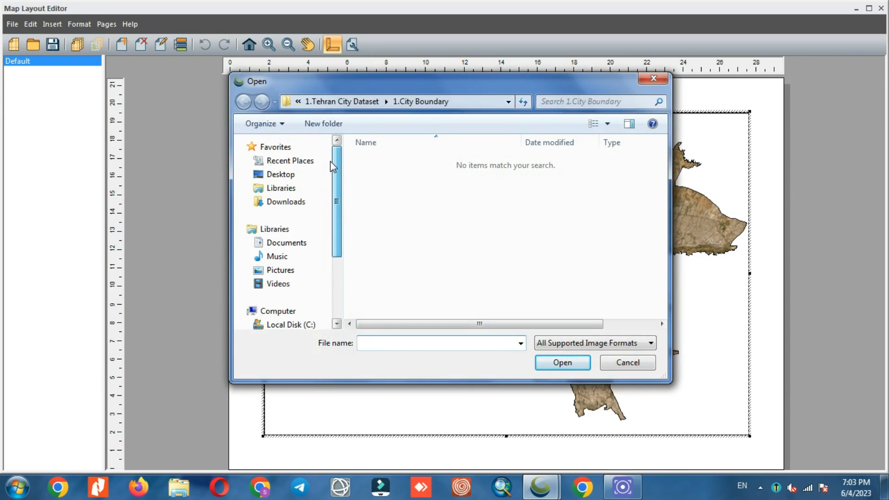
left_click(314, 176)
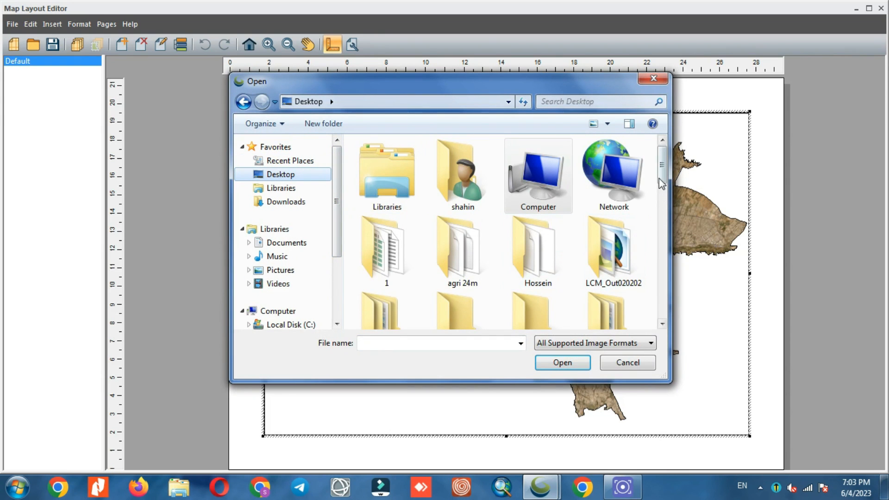
left_click_drag(663, 174, 665, 201)
double_click(543, 199)
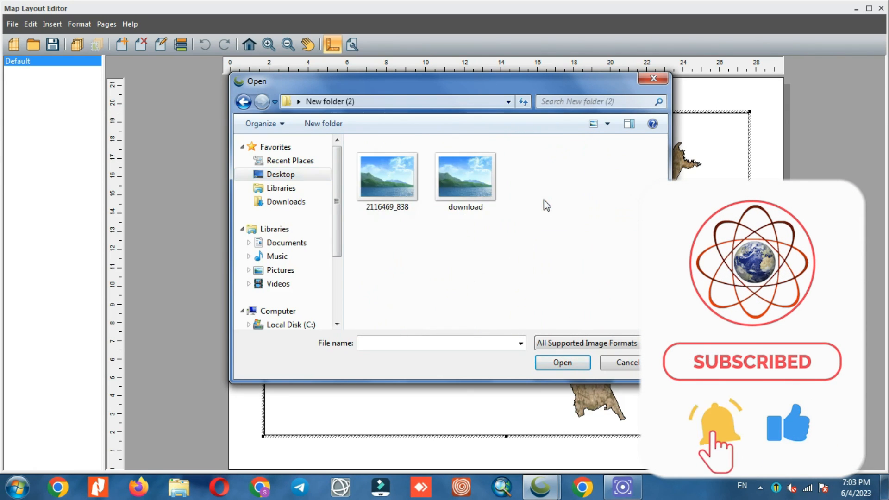
left_click(454, 182)
left_click(392, 182)
left_click(550, 362)
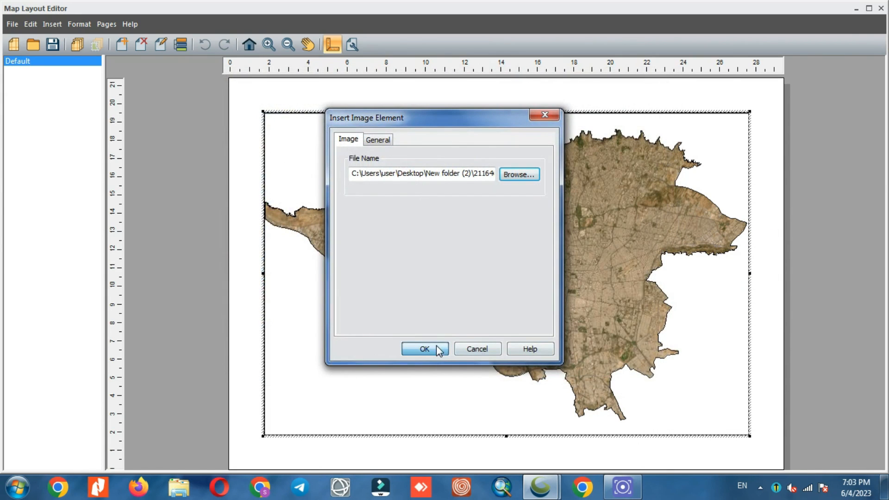
left_click(438, 348)
Move the inserted city photo into the lower-left corner of the map frame and shrink it to about 9.5 cm wide.
left_click_drag(626, 344, 388, 359)
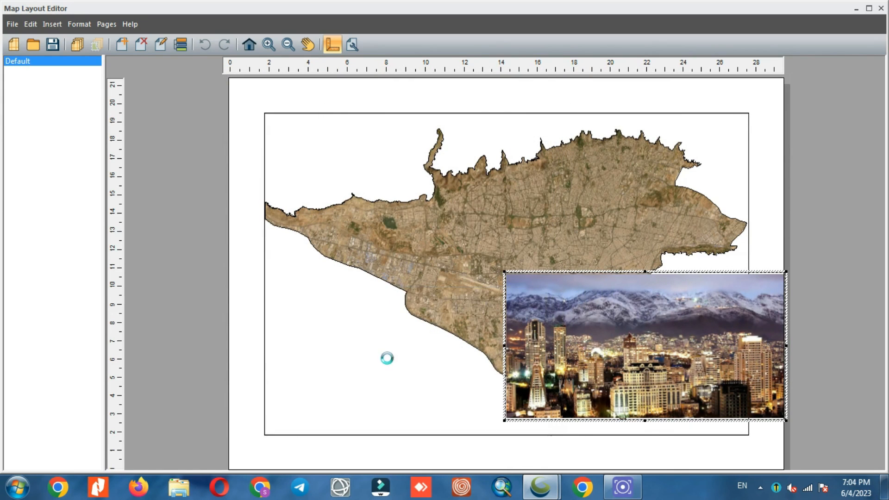
left_click_drag(548, 286, 448, 340)
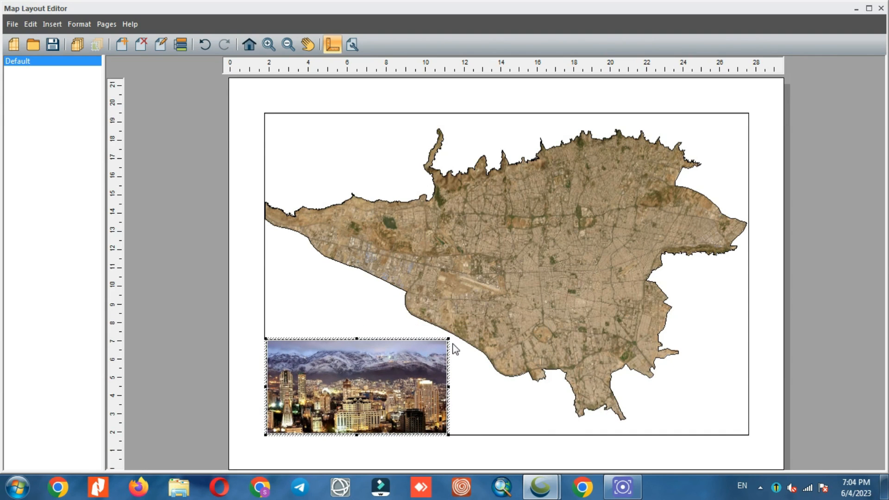
left_click(127, 338)
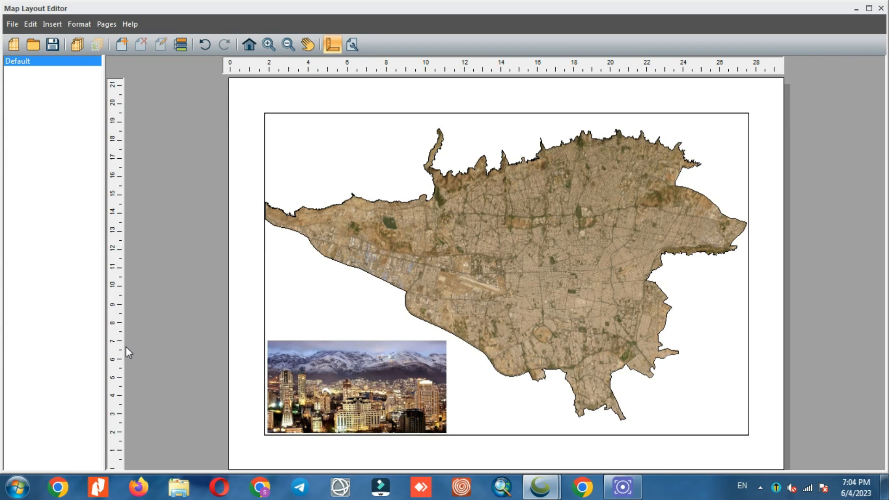
left_click(351, 293)
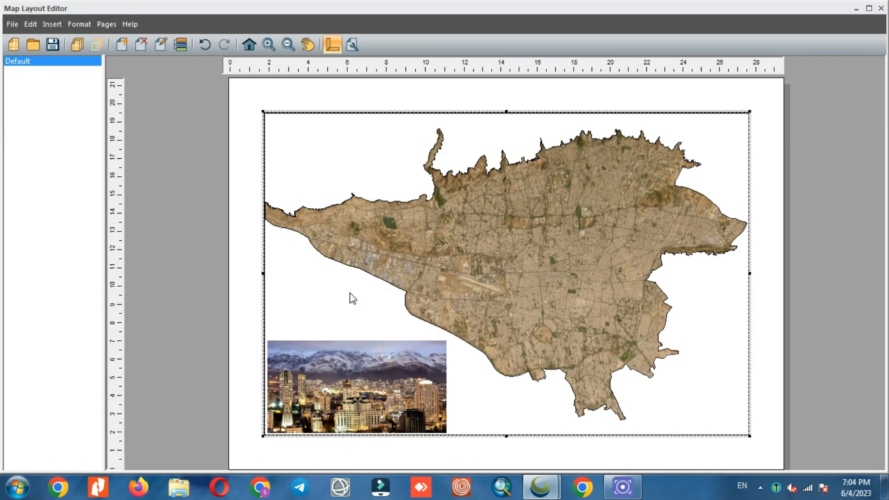
Add a Latitude/Longitude Grid to the map frame with automatic spacing, keeping all workspace layers included in the layout.
right_click(349, 293)
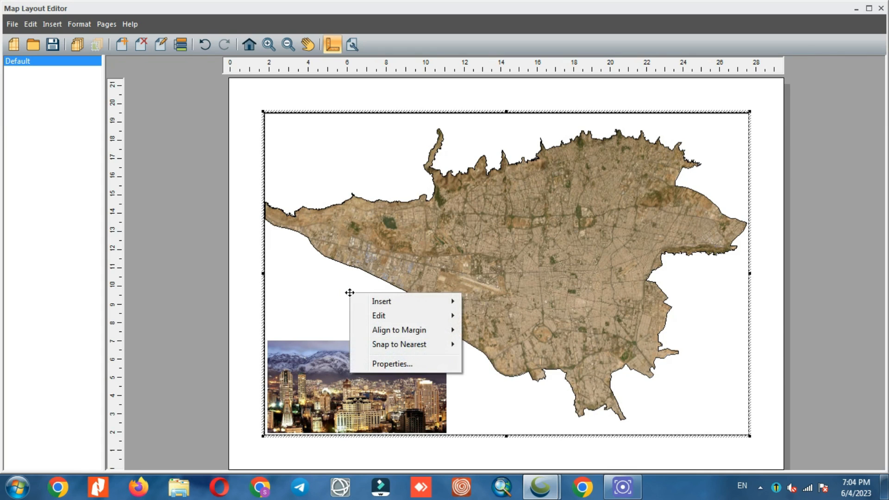
left_click(373, 363)
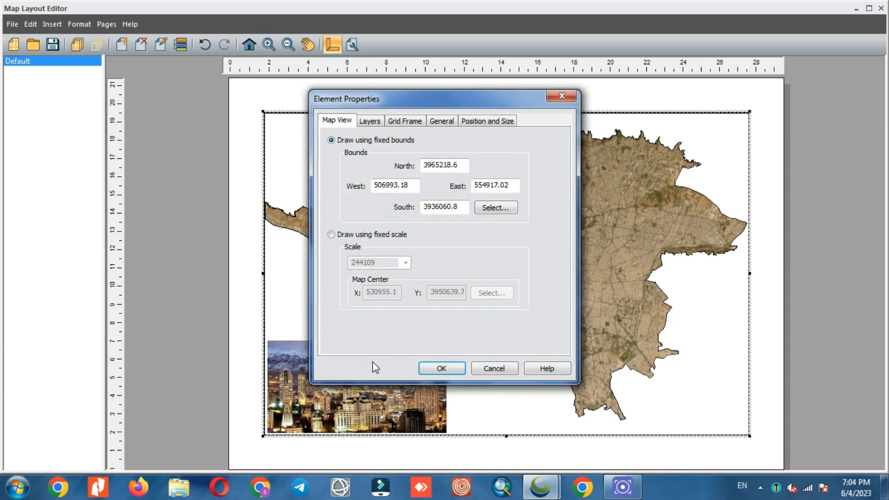
left_click(369, 121)
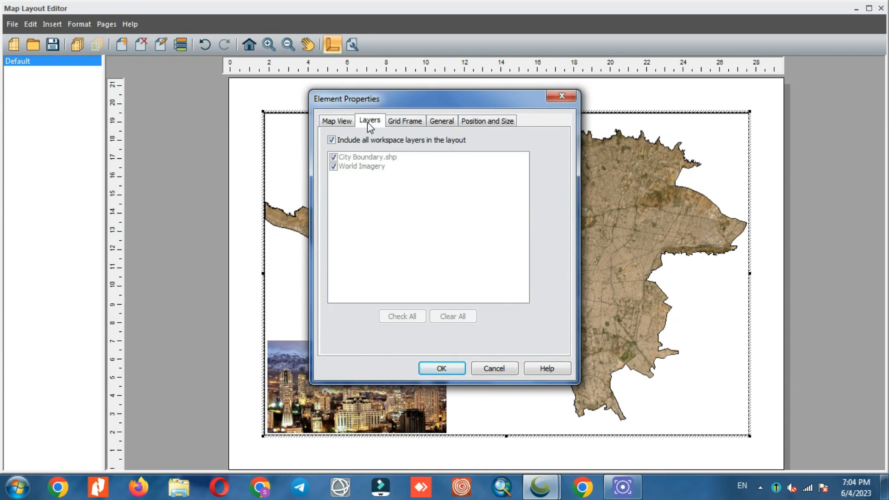
left_click(331, 139)
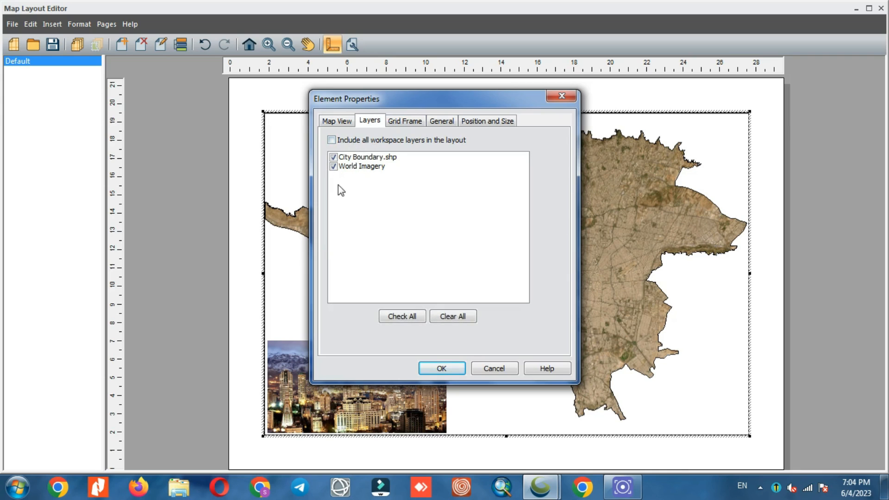
left_click(360, 140)
left_click(399, 118)
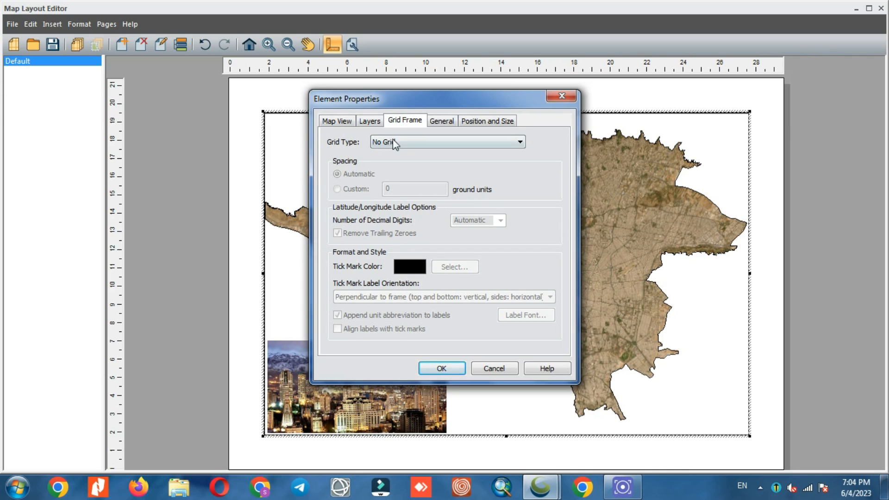
left_click(395, 141)
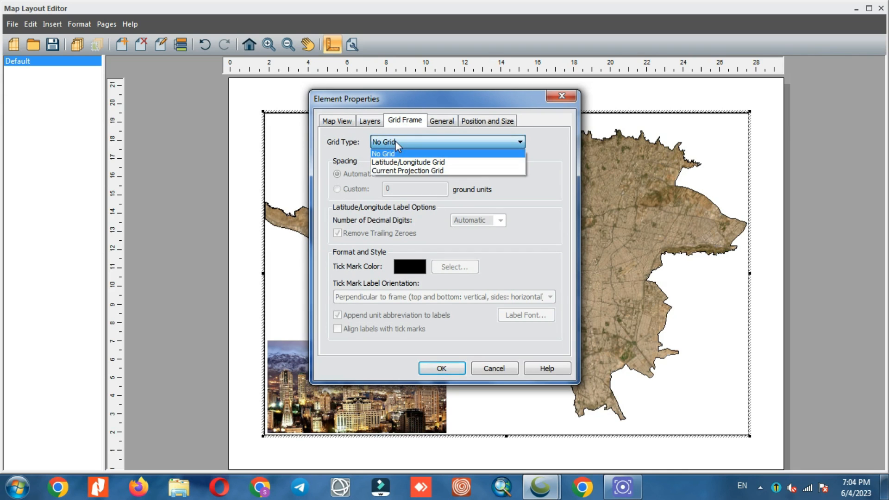
left_click(419, 162)
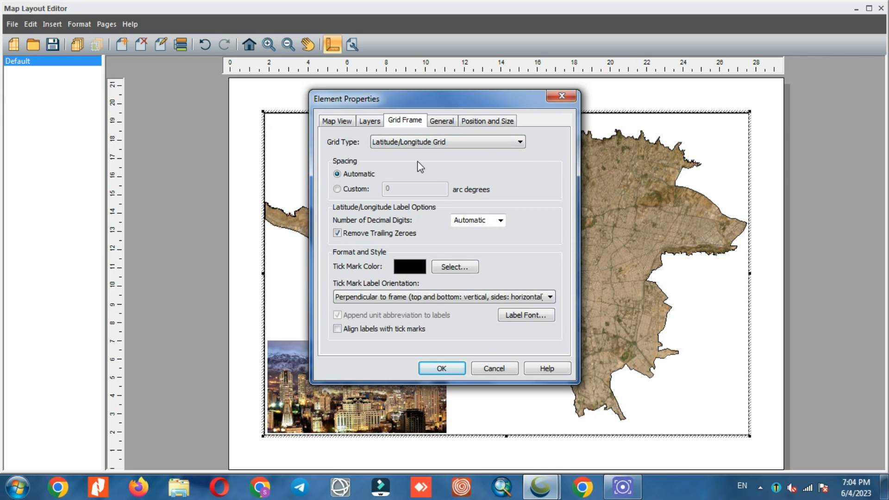
left_click(439, 368)
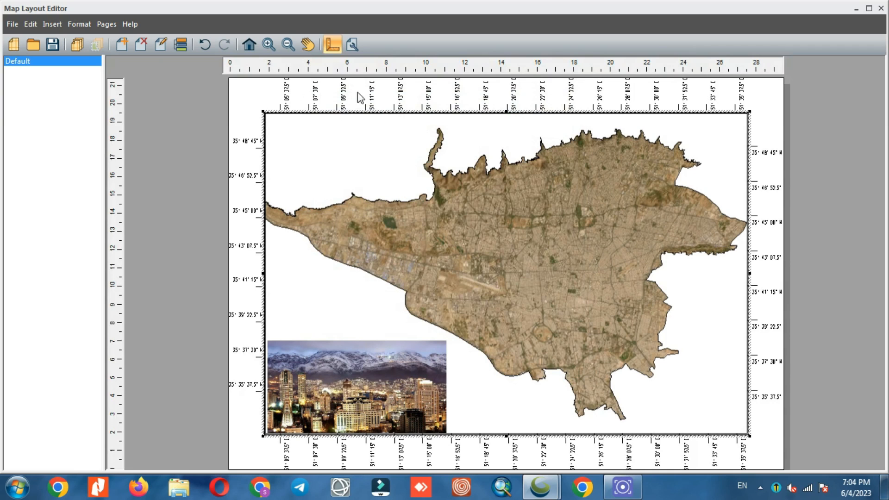
Switch the map frame's grid to custom spacing and set the minutes value to 4.
right_click(345, 152)
left_click(371, 223)
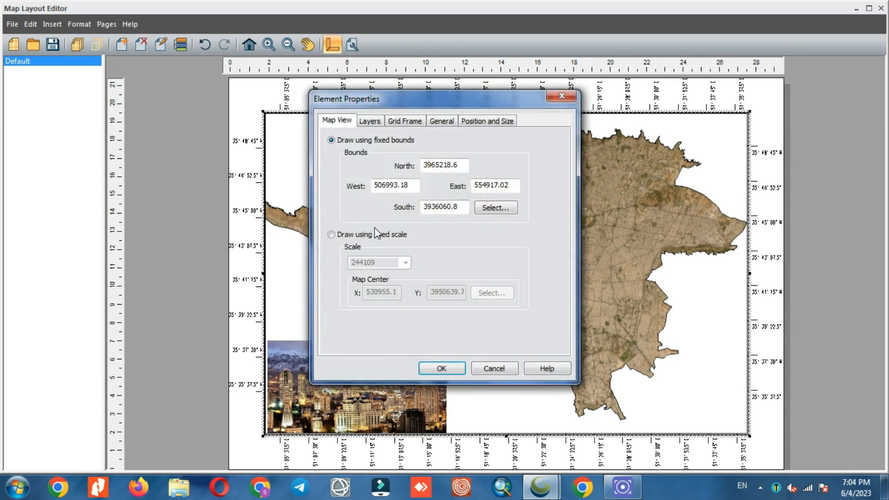
left_click(402, 121)
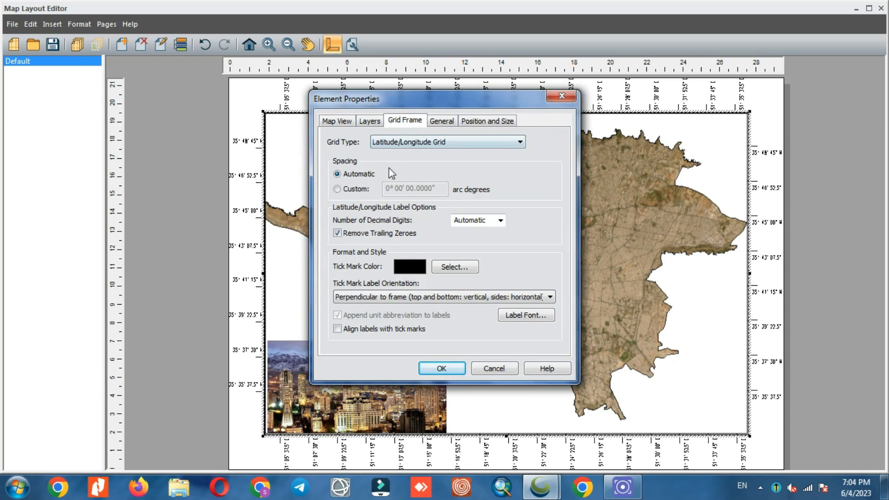
left_click(363, 189)
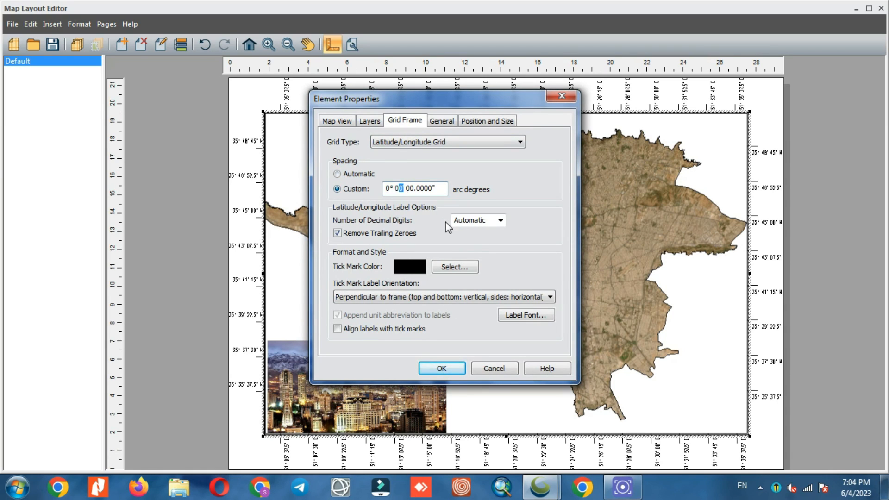
type("4")
left_click(440, 368)
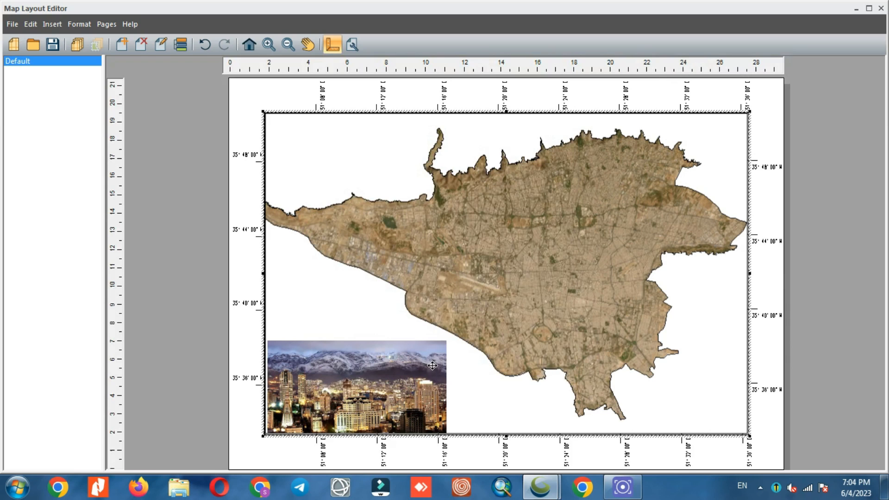
Set the seconds of the map frame's custom grid spacing to 30, making it 0° 04' 30".
right_click(301, 159)
left_click(328, 230)
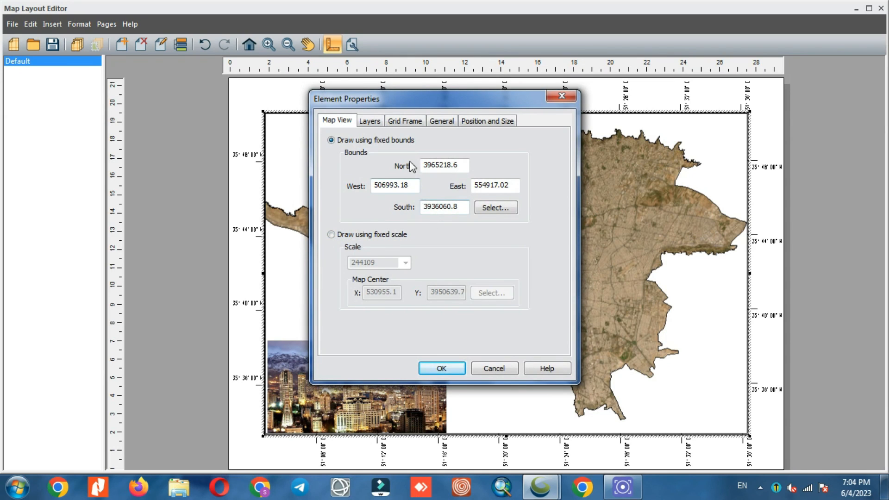
left_click(405, 122)
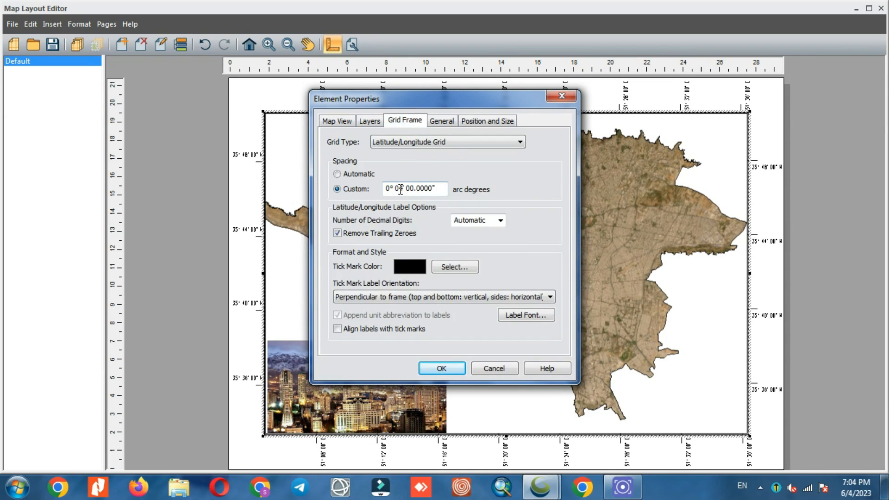
left_click_drag(408, 186, 411, 184)
type("30")
left_click(452, 367)
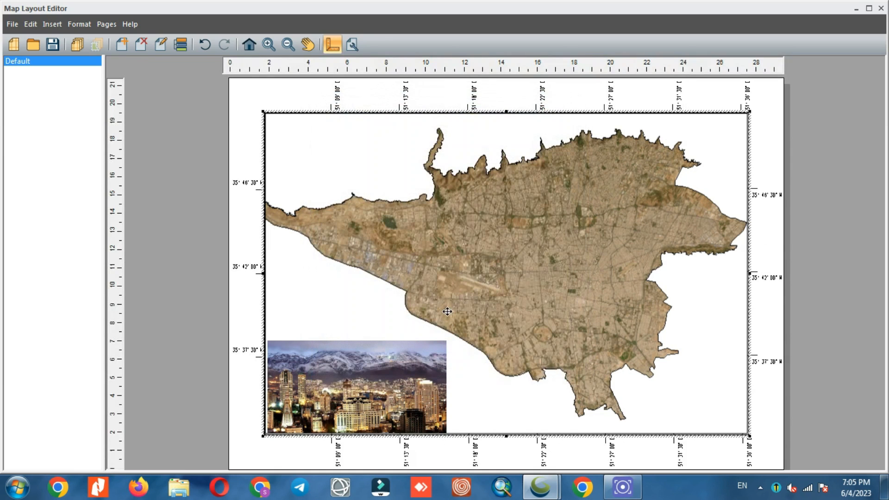
Set the grid's tick mark label orientation to parallel to frame, horizontal at top and bottom and vertical on the sides.
right_click(354, 165)
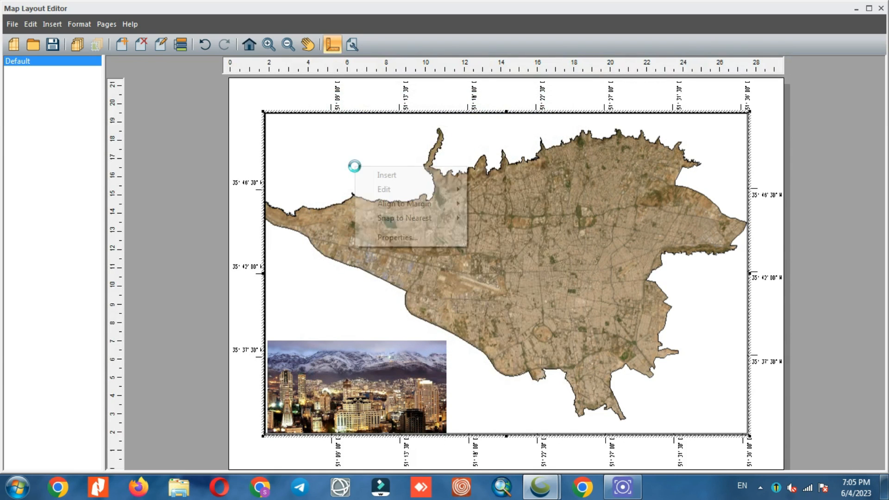
left_click(389, 237)
left_click(401, 122)
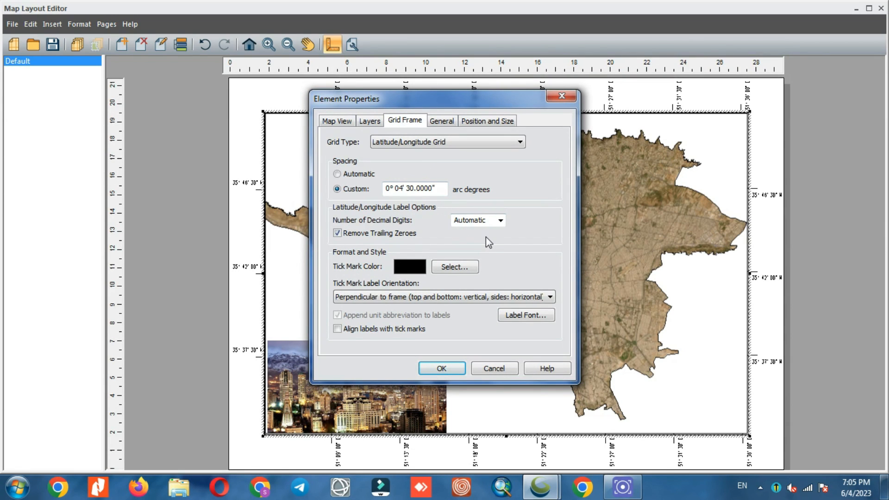
left_click(490, 296)
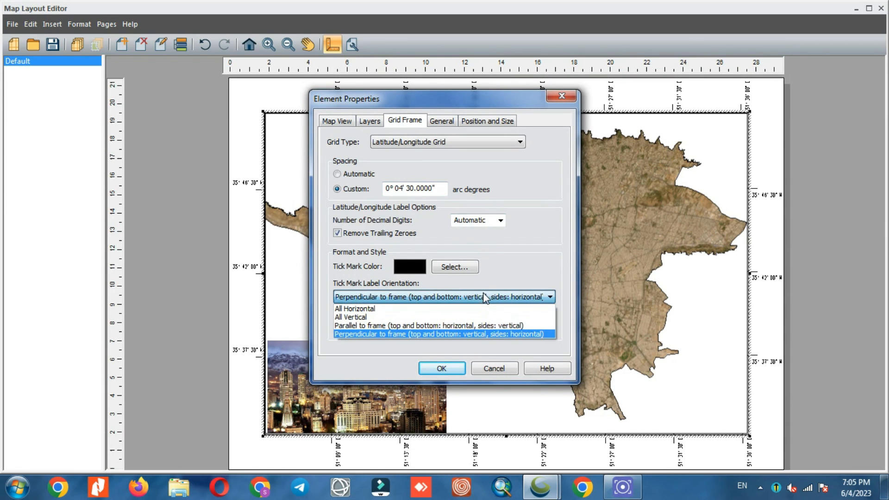
left_click(422, 326)
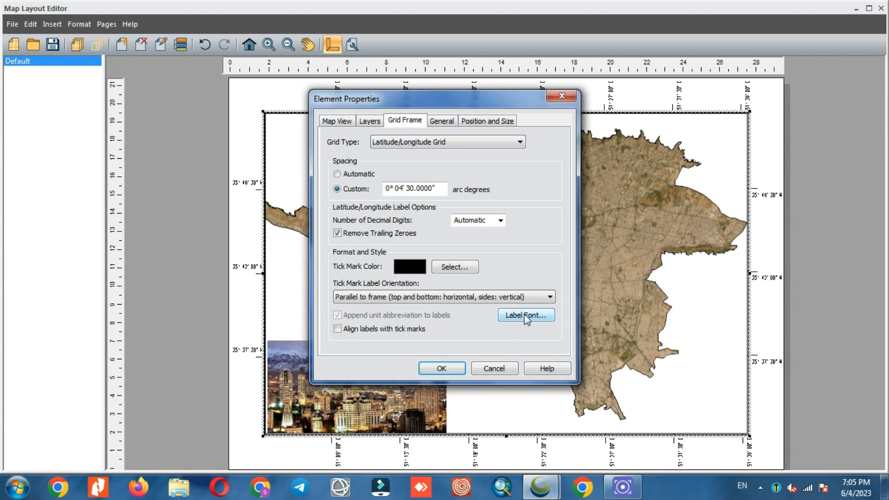
left_click(442, 368)
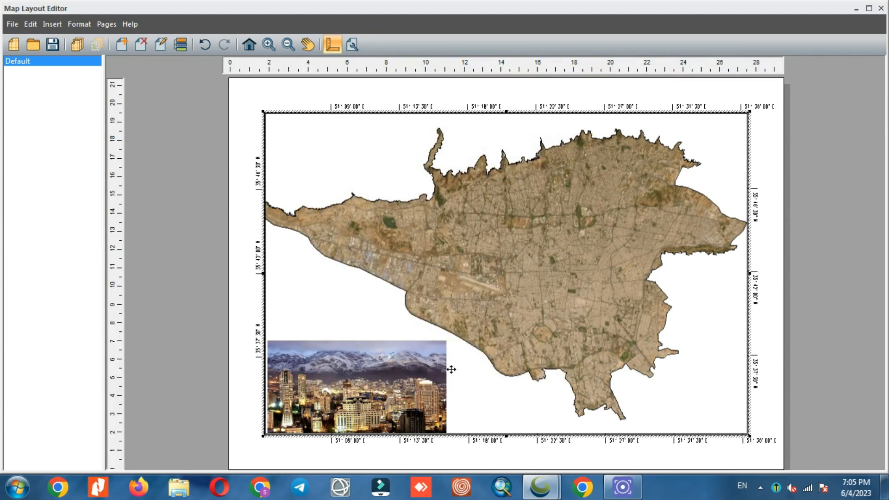
Change the grid frame's label font to Azin Medium at size 12.
right_click(350, 153)
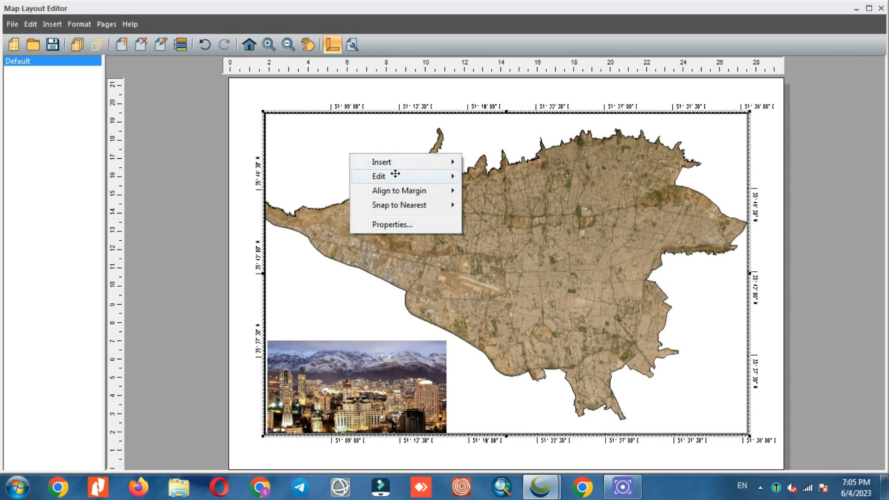
left_click(392, 225)
left_click(405, 121)
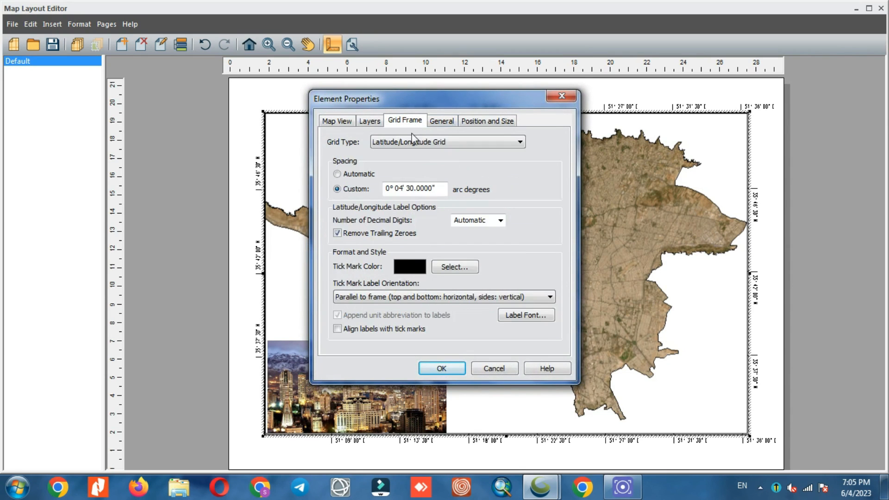
left_click(509, 315)
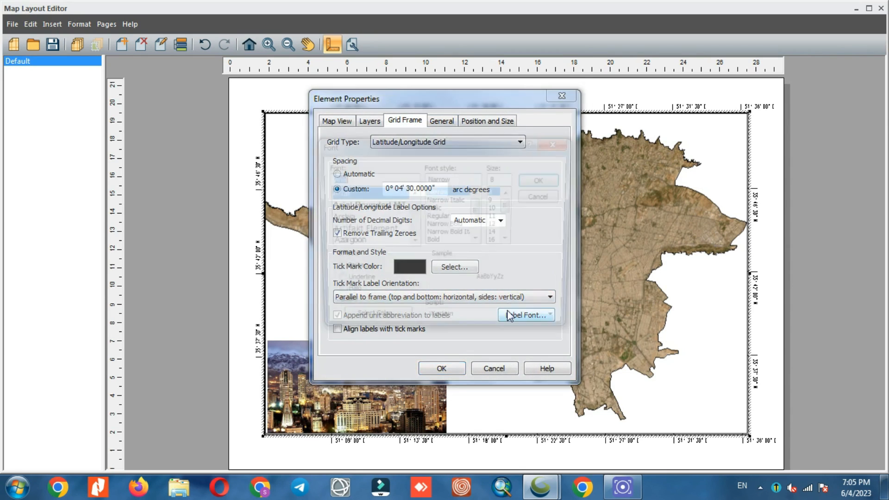
left_click(413, 243)
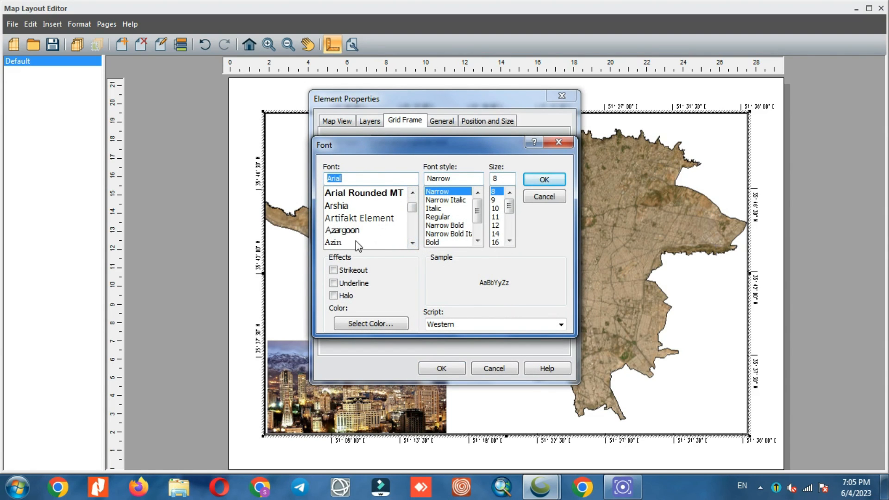
left_click(343, 242)
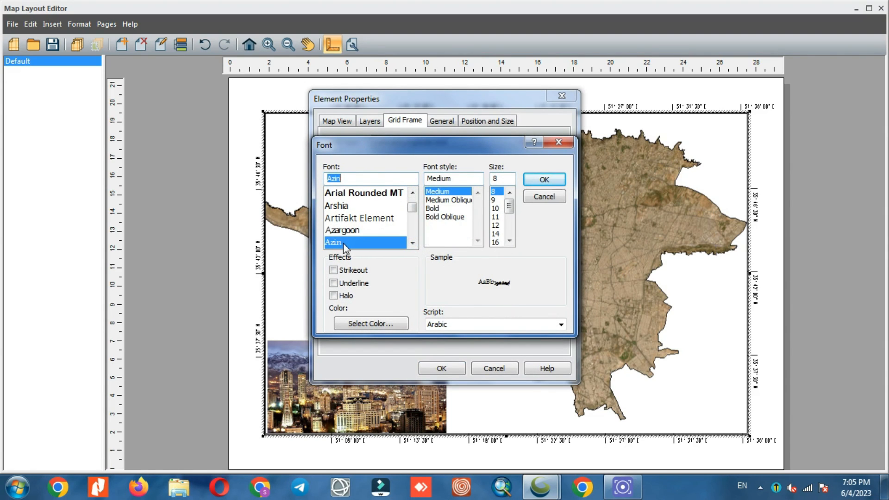
left_click(496, 225)
left_click(544, 179)
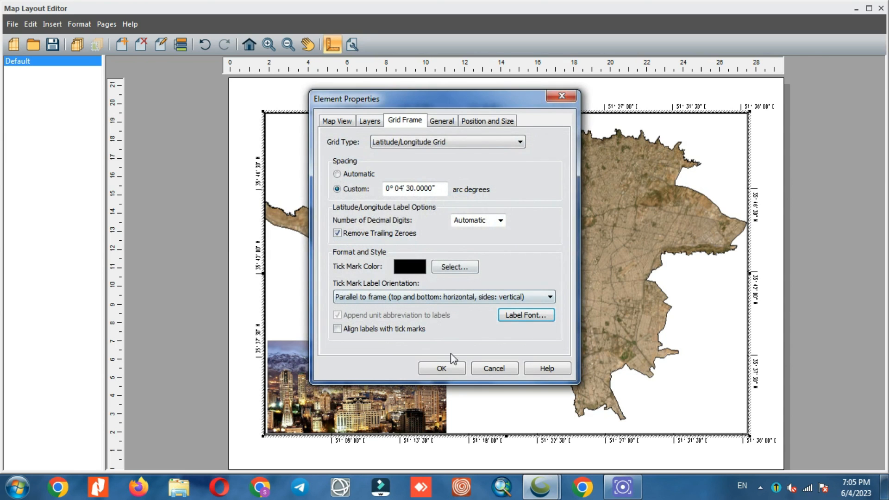
left_click(449, 368)
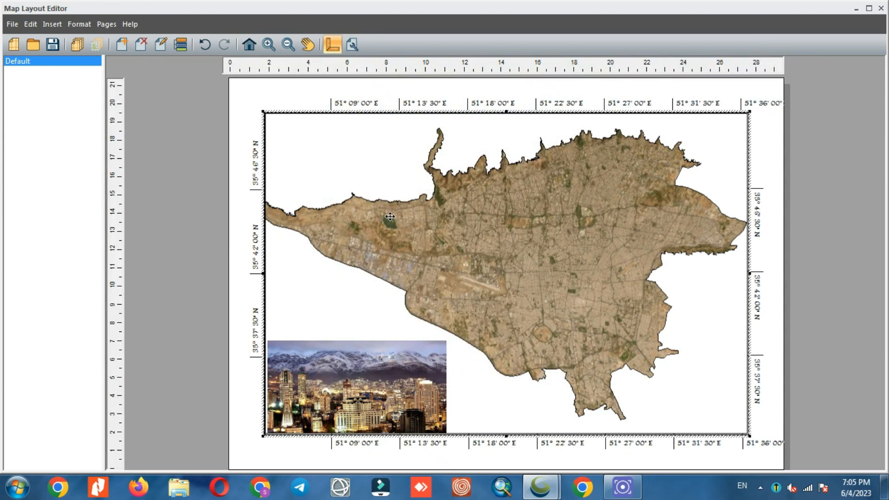
Reduce the font size of the grid frame's coordinate labels slightly, keeping the Azin font.
right_click(363, 148)
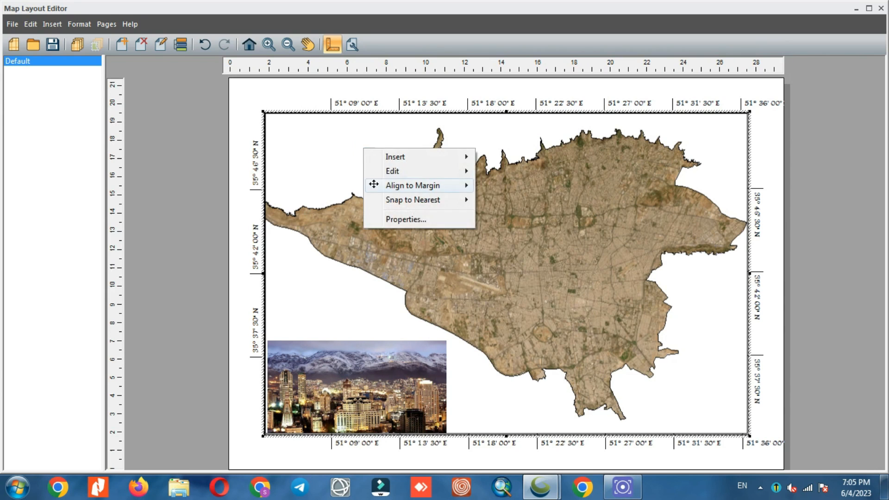
left_click(375, 218)
left_click(404, 120)
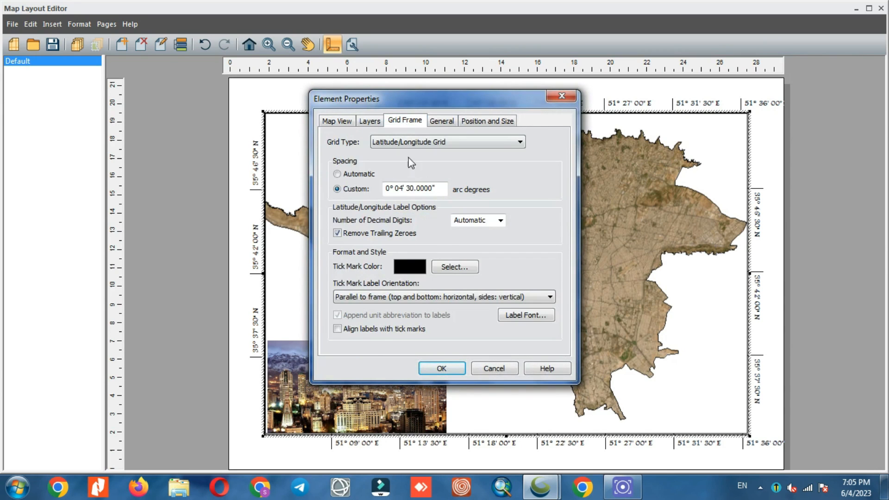
left_click(516, 311)
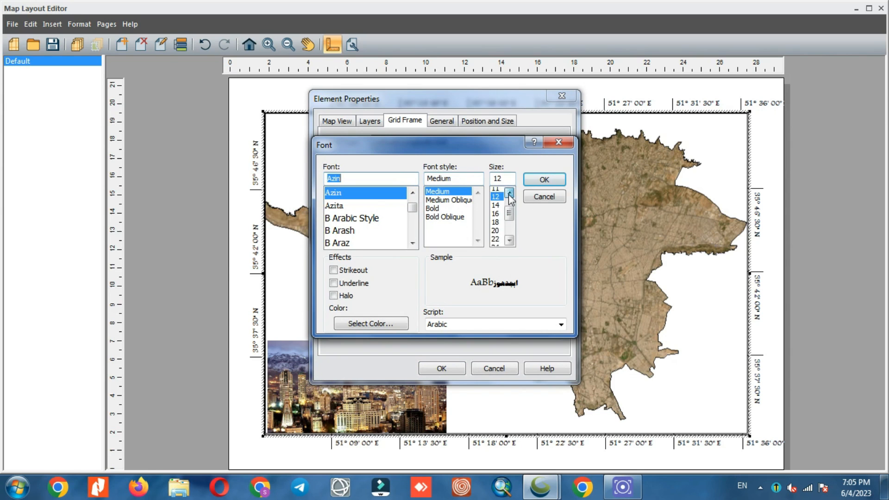
left_click(499, 199)
left_click(532, 179)
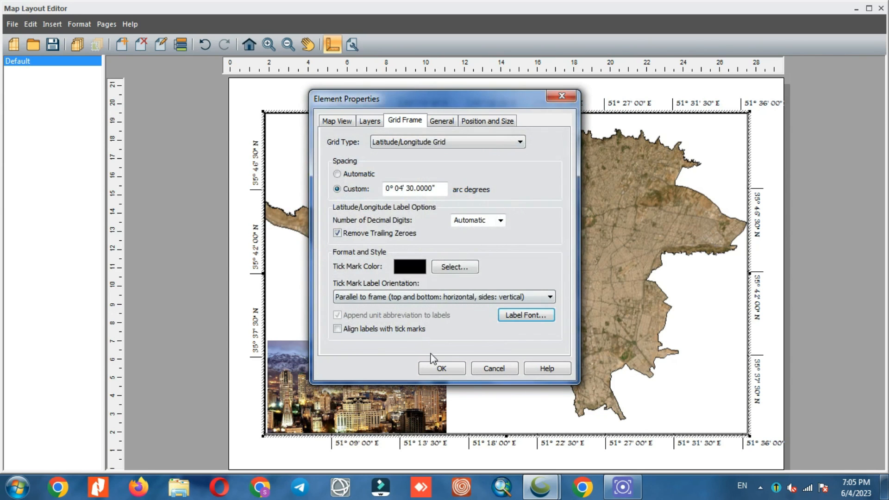
left_click(440, 369)
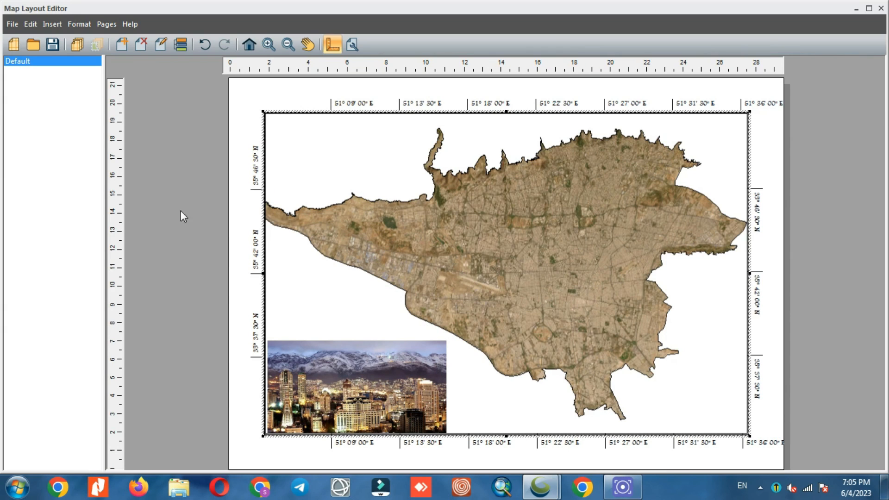
left_click(139, 211)
left_click(324, 161)
Insert a north arrow with the Compass Rose, Color symbol and place it in the map's upper-left corner.
left_click(50, 25)
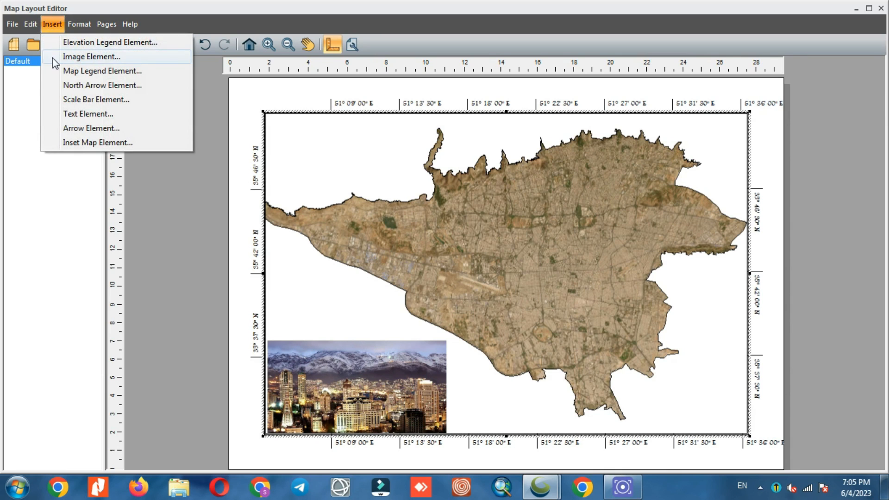
left_click(143, 87)
left_click(388, 173)
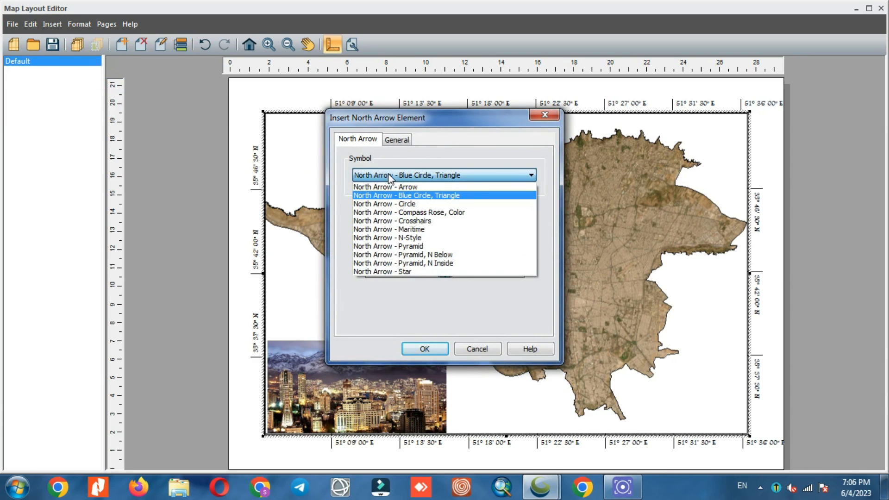
left_click(390, 183)
left_click(391, 173)
left_click(393, 204)
left_click(391, 174)
left_click(392, 212)
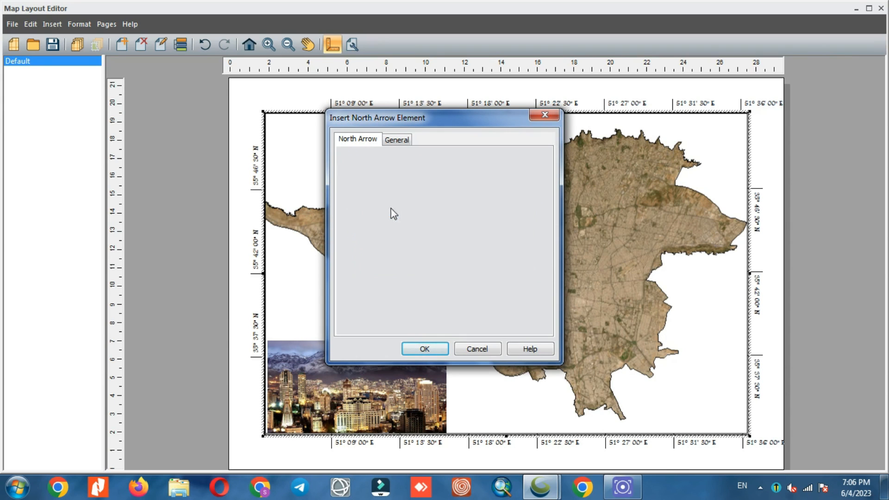
left_click(394, 178)
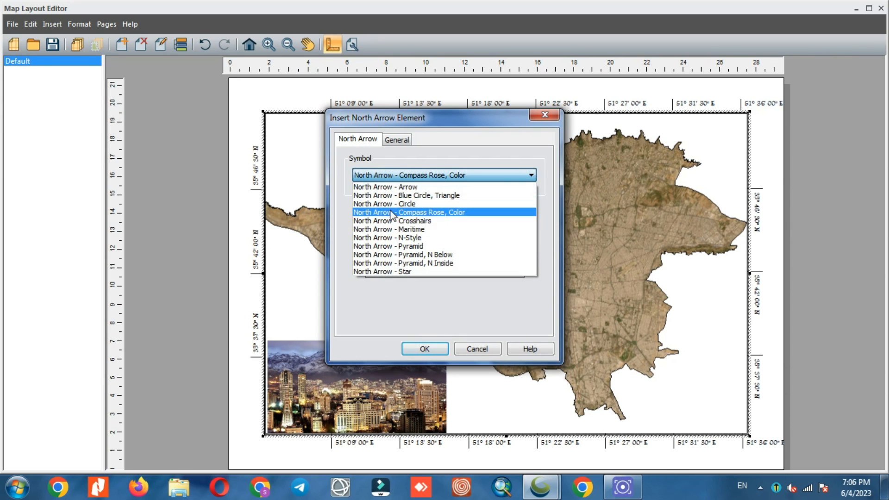
left_click(390, 220)
left_click(391, 175)
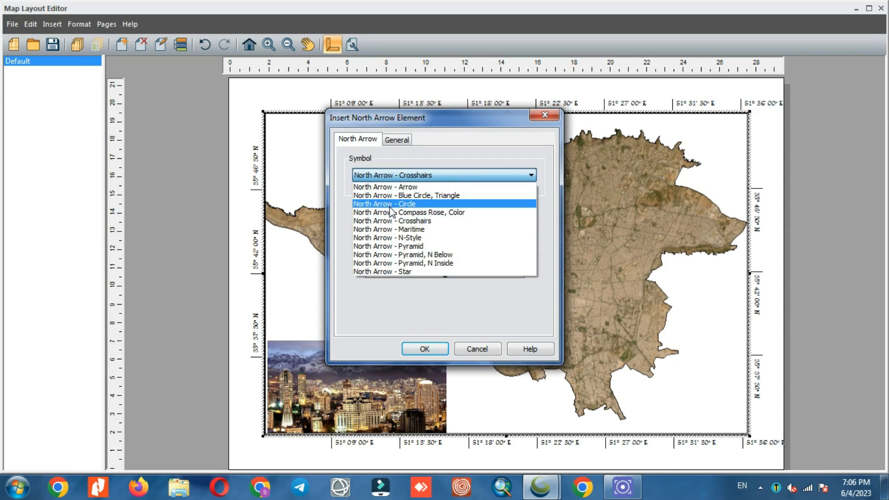
left_click(391, 212)
left_click(423, 349)
left_click_drag(530, 296, 293, 139)
left_click(160, 246)
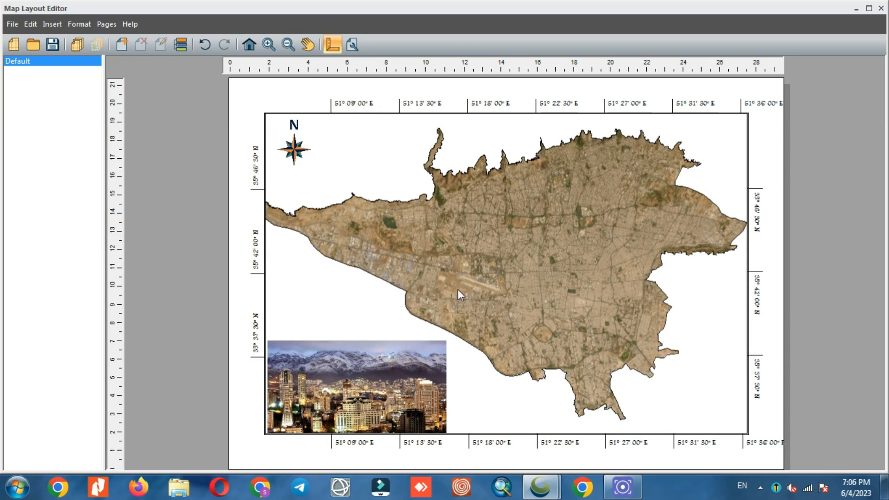
Extend the map frame slightly at its left edge and shift the north arrow left to match.
left_click(279, 273)
left_click_drag(262, 273, 253, 276)
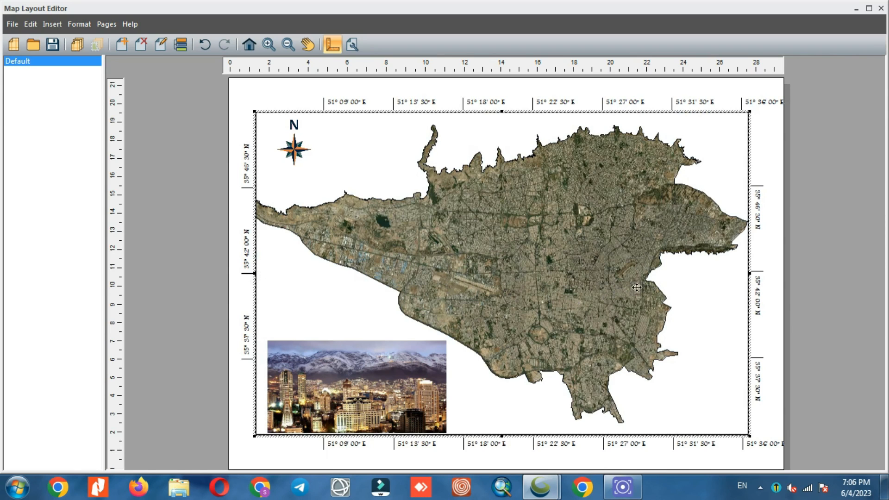
left_click(832, 272)
left_click(298, 144)
left_click_drag(295, 138, 286, 138)
left_click(357, 165)
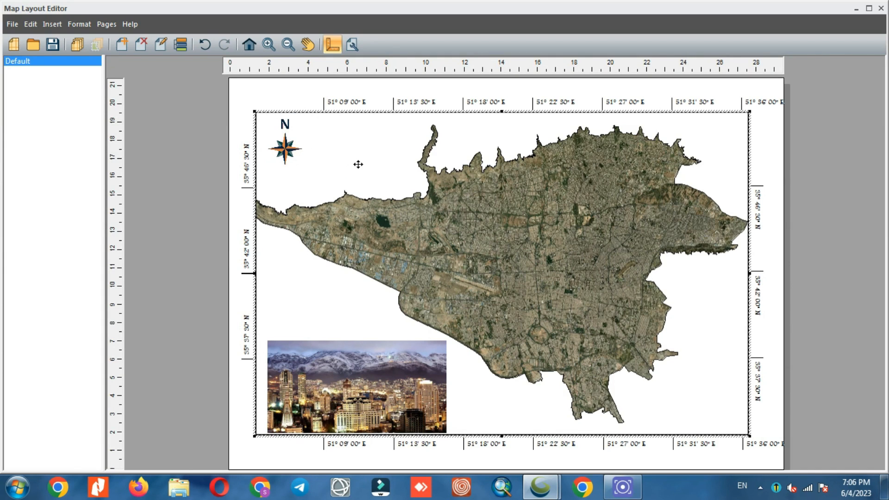
Insert a scale bar with automatic tick mark spacing and place it in the map's lower-right corner.
left_click(45, 25)
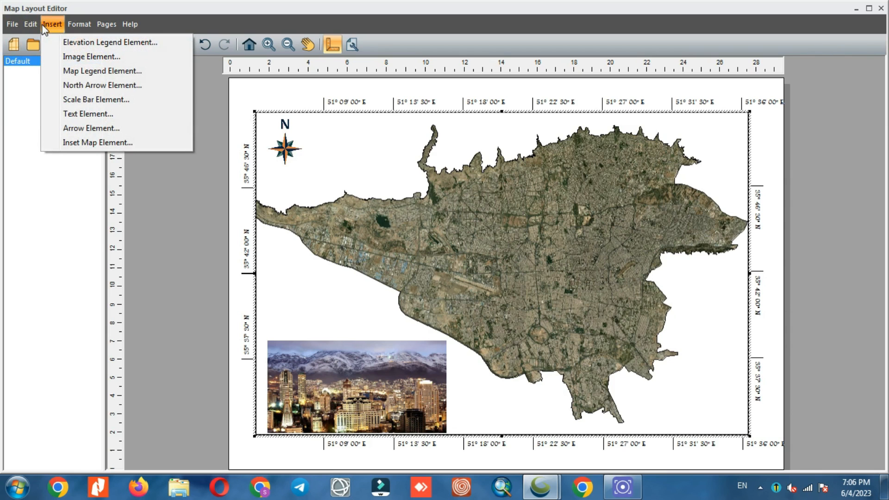
left_click(125, 99)
left_click(387, 141)
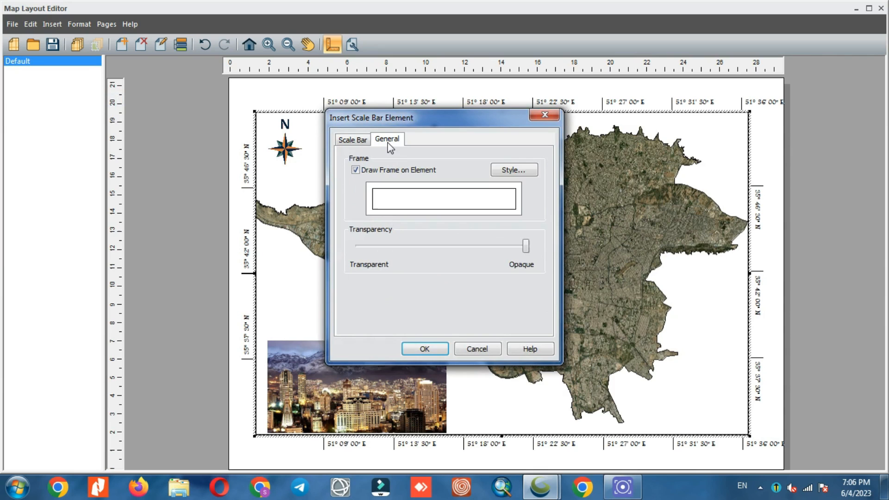
left_click(364, 142)
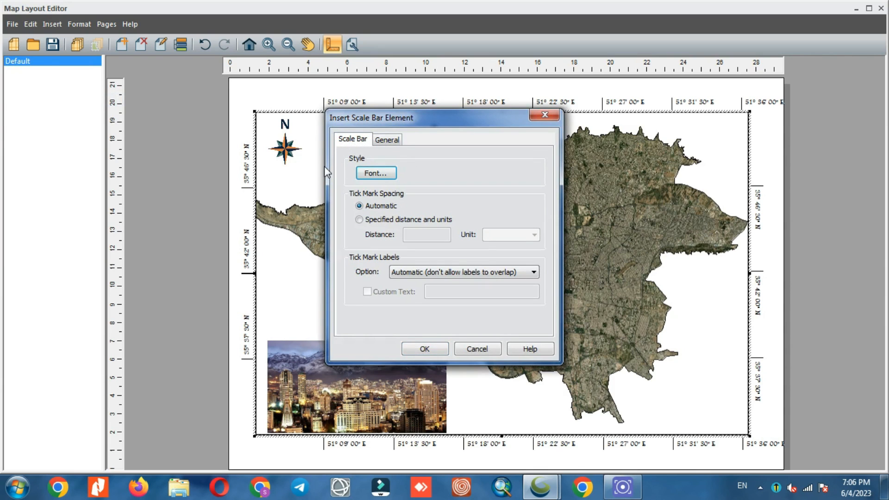
left_click(425, 349)
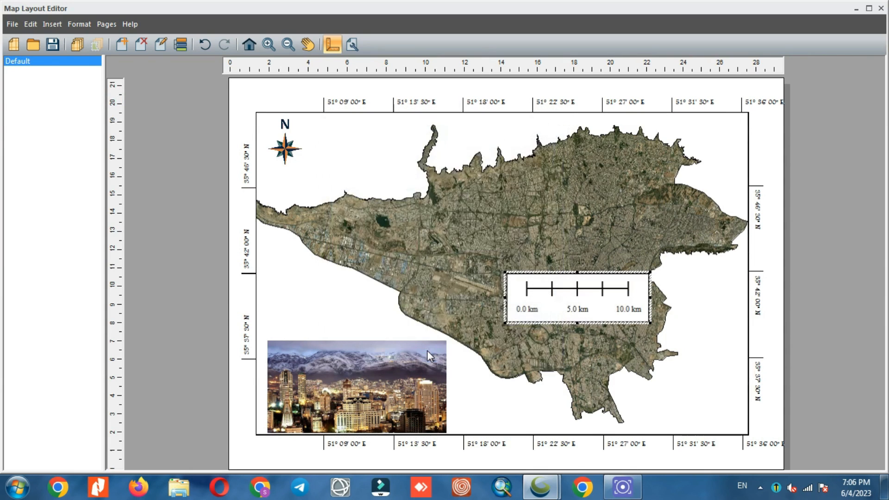
left_click_drag(544, 300, 643, 405)
Turn off the frame drawn around the scale bar element.
right_click(643, 405)
left_click(666, 395)
left_click(387, 140)
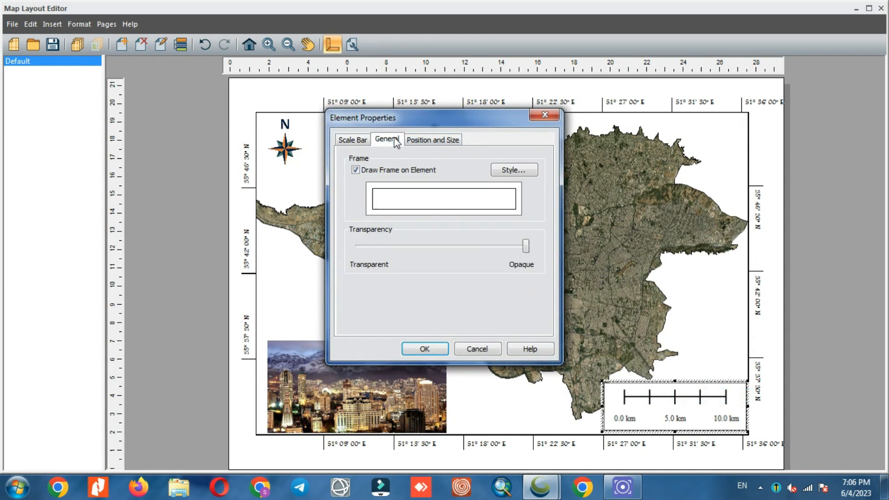
left_click(355, 169)
left_click(349, 142)
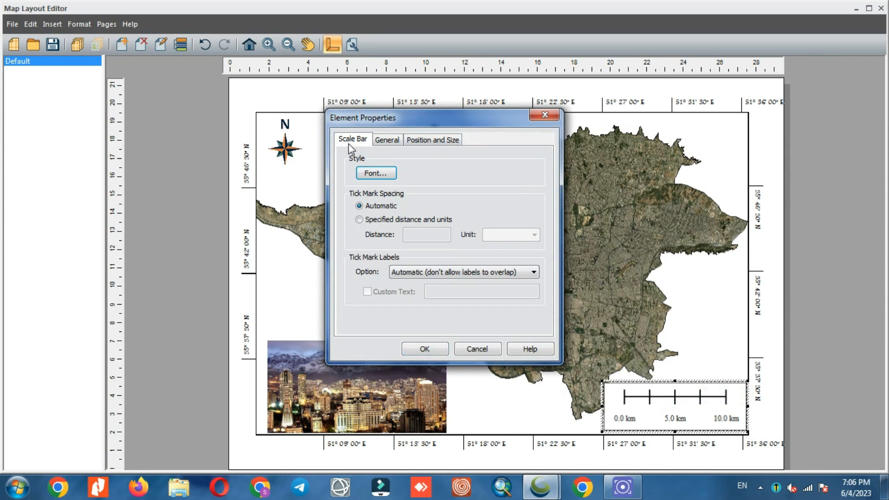
left_click(419, 141)
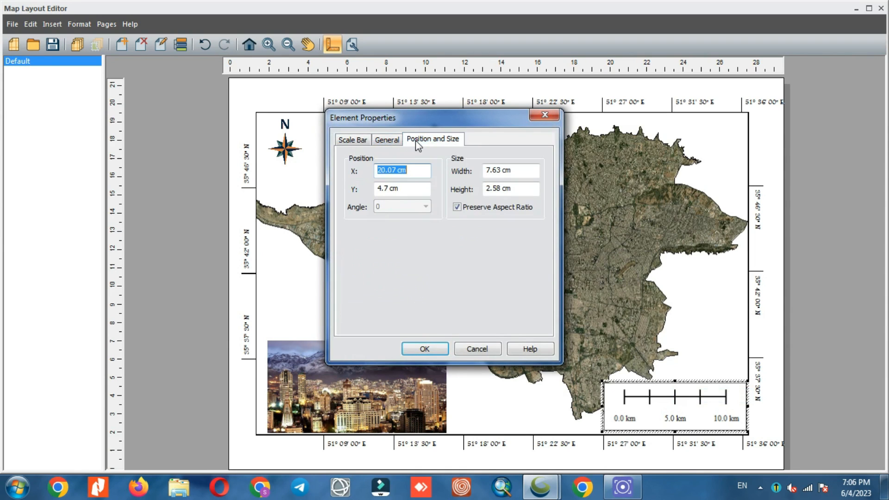
left_click(434, 352)
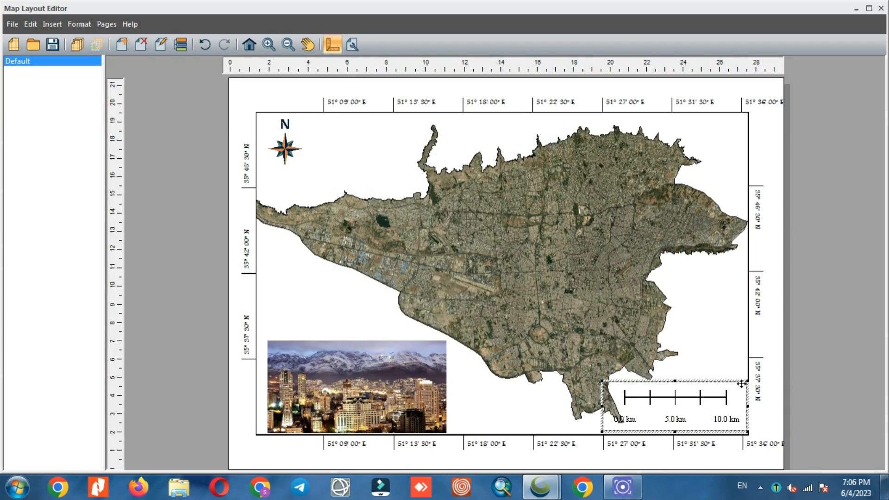
Shrink the scale bar's height and width so it clears the city imagery in the lower-right corner.
left_click_drag(674, 380, 675, 390)
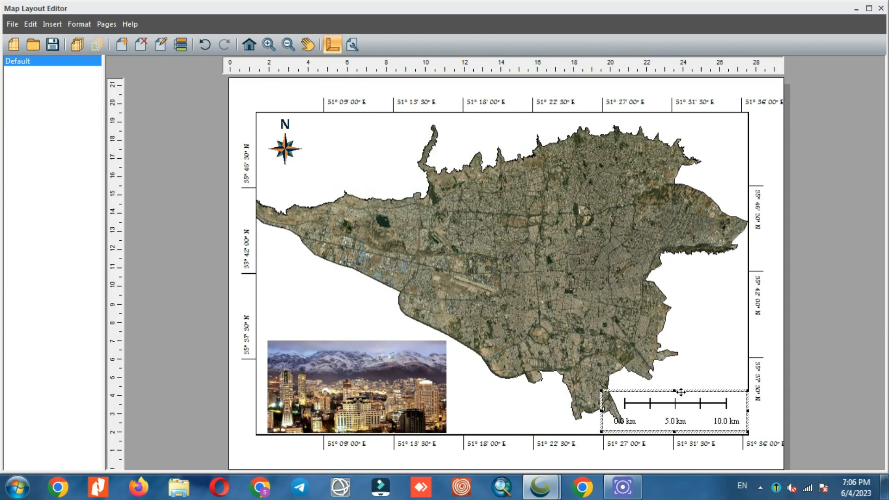
left_click_drag(602, 409, 684, 408)
left_click(715, 363)
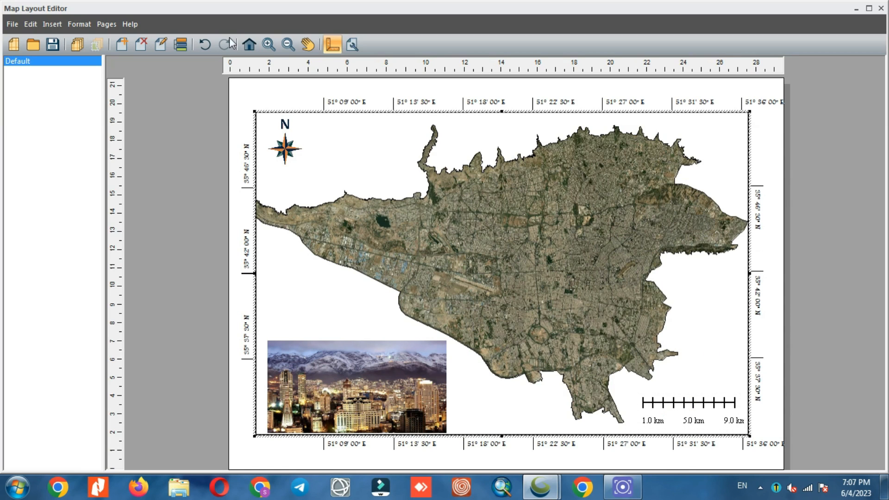
Insert a centered "Tehran City" text element in the Titr font and place it at the map's top center.
left_click(52, 24)
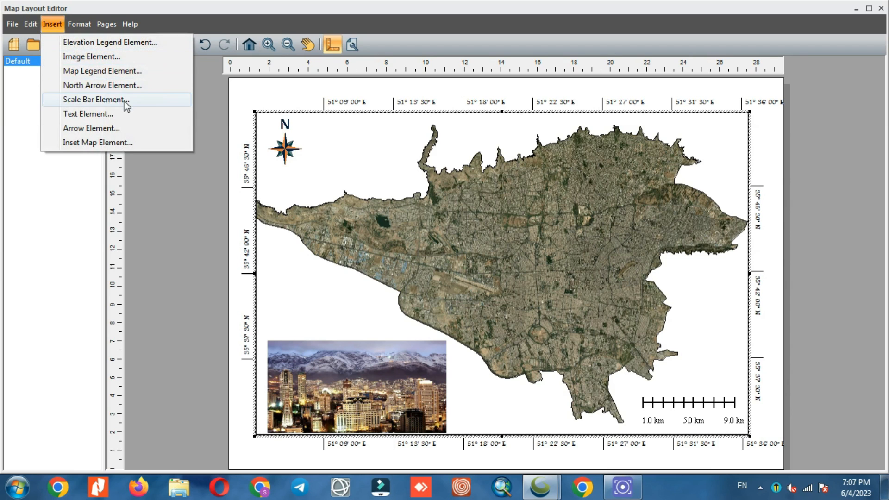
left_click(123, 114)
type("Tehran City")
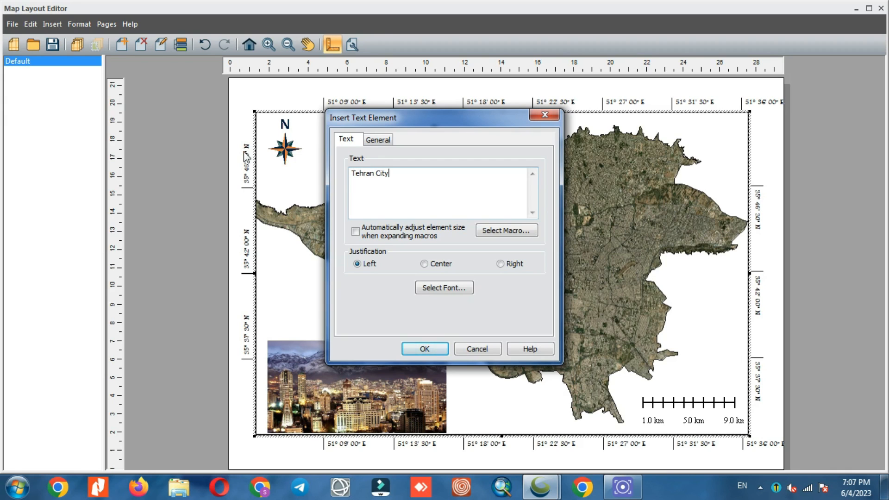
left_click(442, 265)
left_click(446, 289)
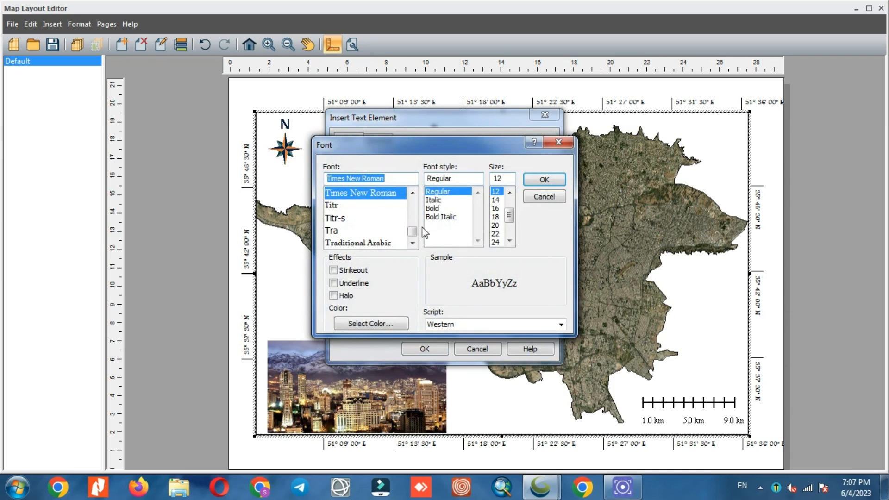
left_click(354, 206)
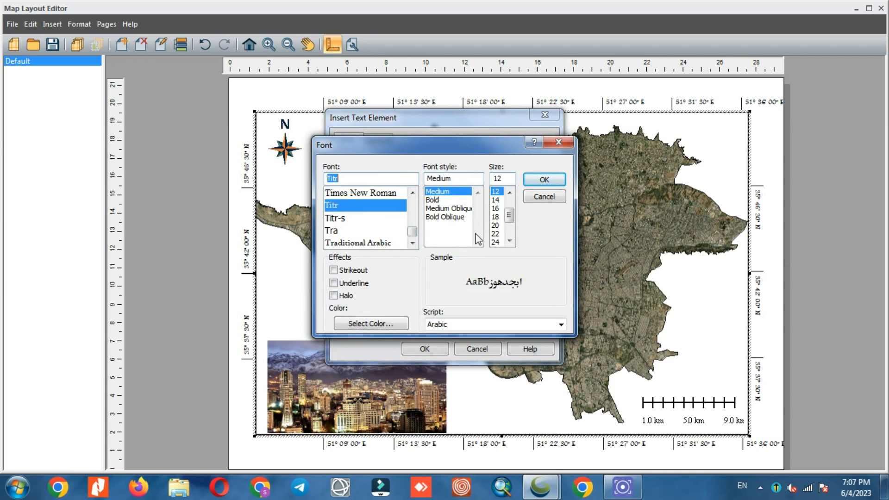
left_click(544, 180)
left_click(424, 349)
left_click_drag(521, 287, 499, 129)
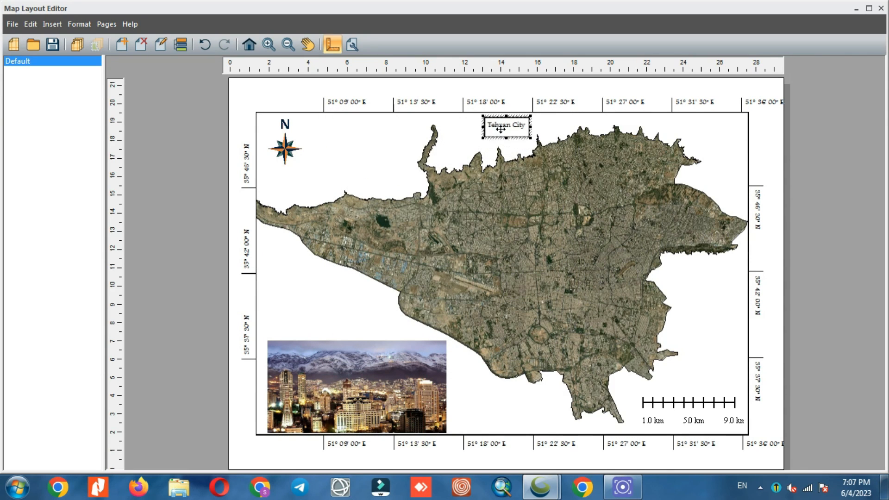
Remove the frame from the "Tehran City" title and set its font size to 14.
right_click(501, 129)
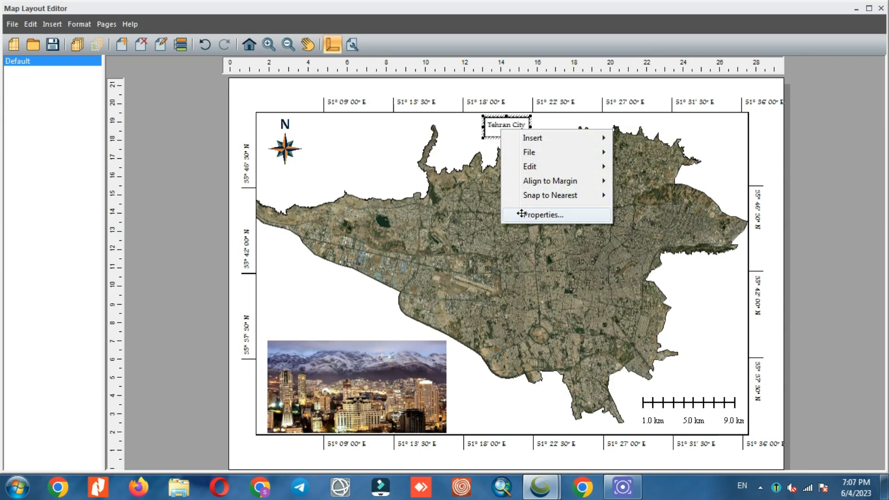
left_click(521, 214)
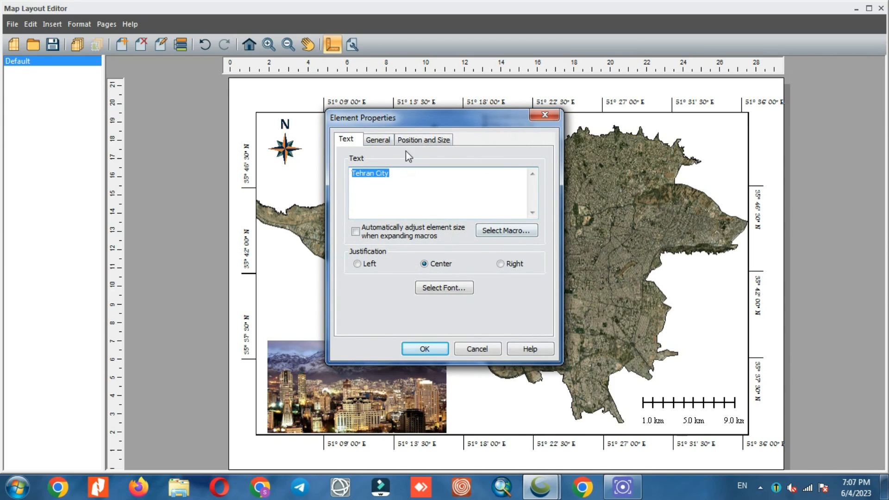
left_click(381, 140)
left_click(355, 170)
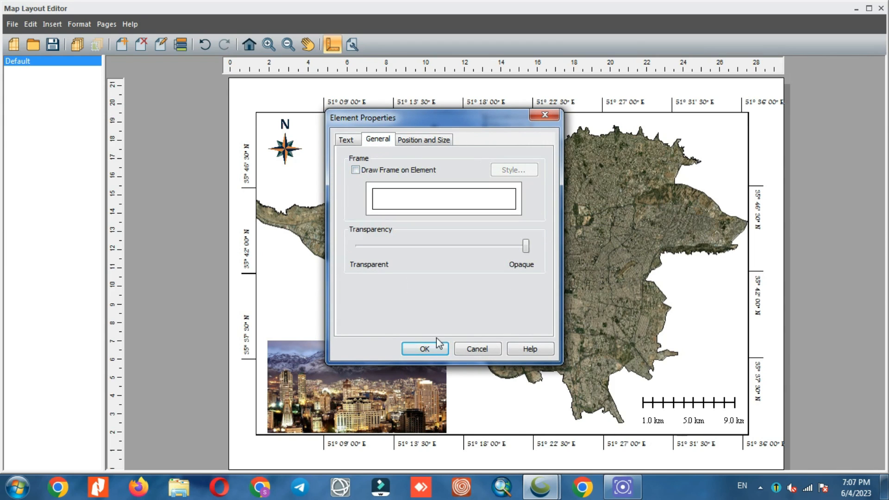
left_click(346, 139)
left_click(444, 288)
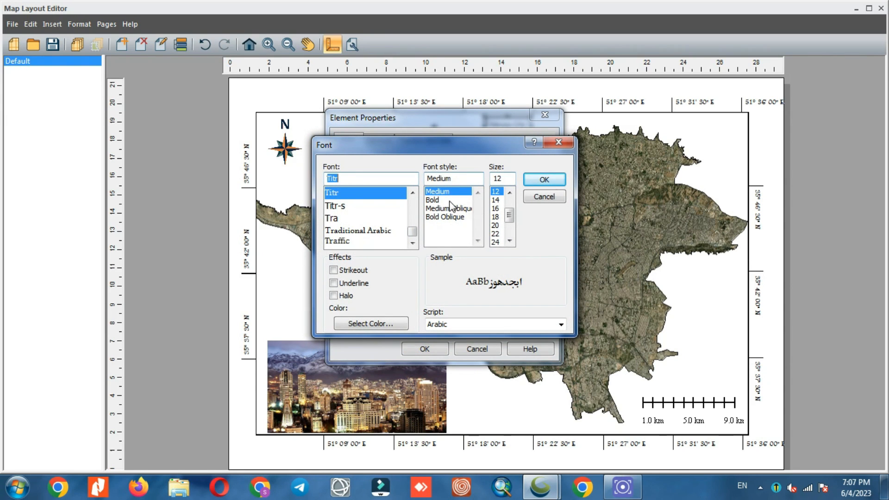
left_click(496, 199)
left_click(541, 181)
left_click(421, 347)
Move the "Tehran City" title slightly up and to the right.
left_click(177, 163)
left_click(506, 126)
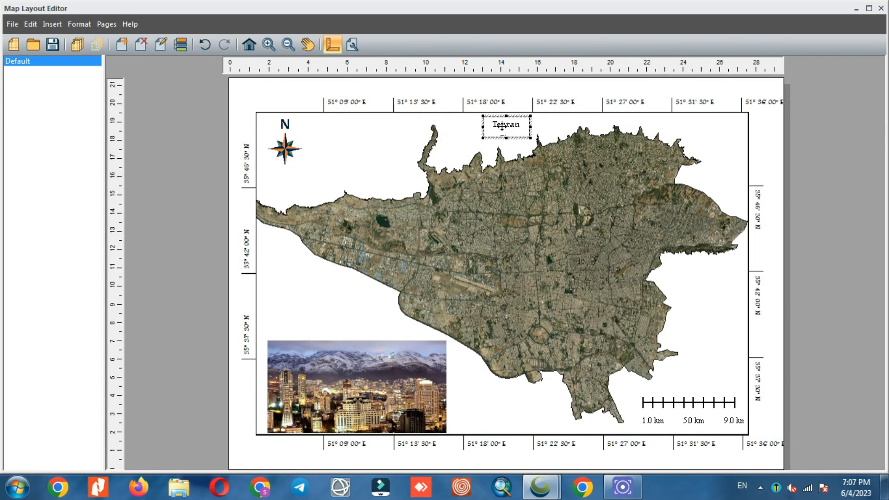
left_click(550, 131)
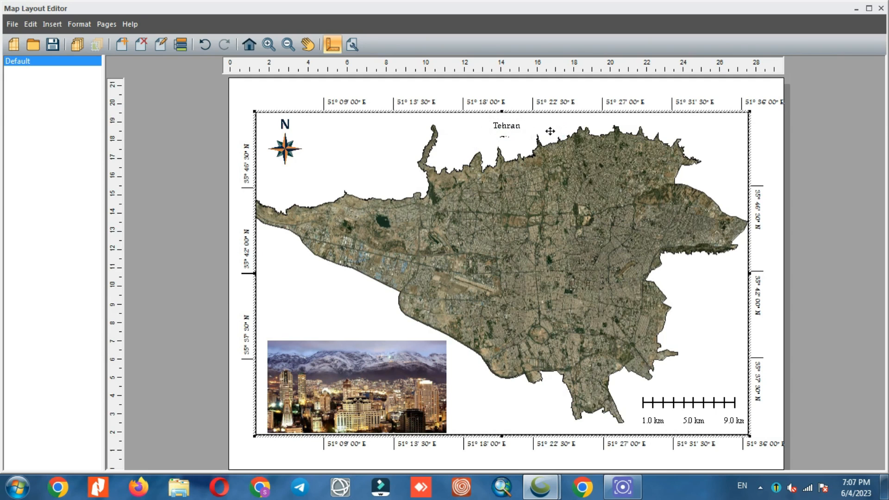
left_click(509, 128)
left_click_drag(508, 126, 513, 122)
left_click(539, 193)
Widen the title's text box so "Tehran City" fits on one line, and move it slightly down.
right_click(508, 125)
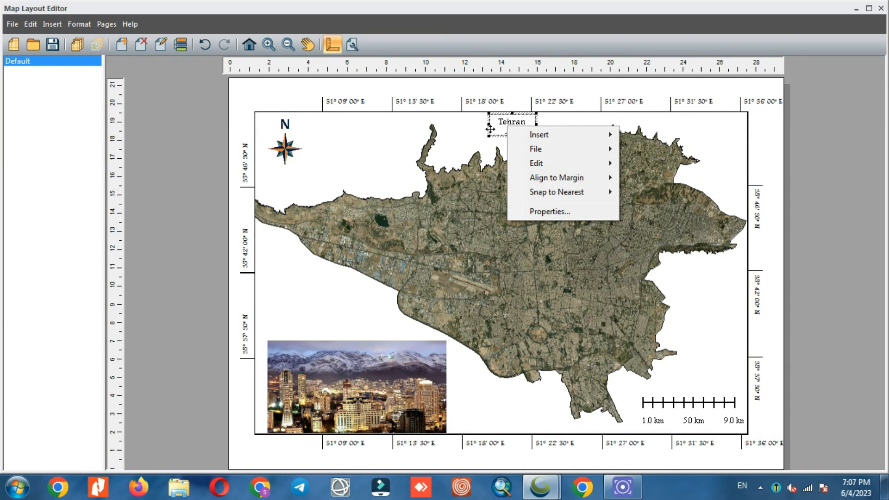
left_click(488, 124)
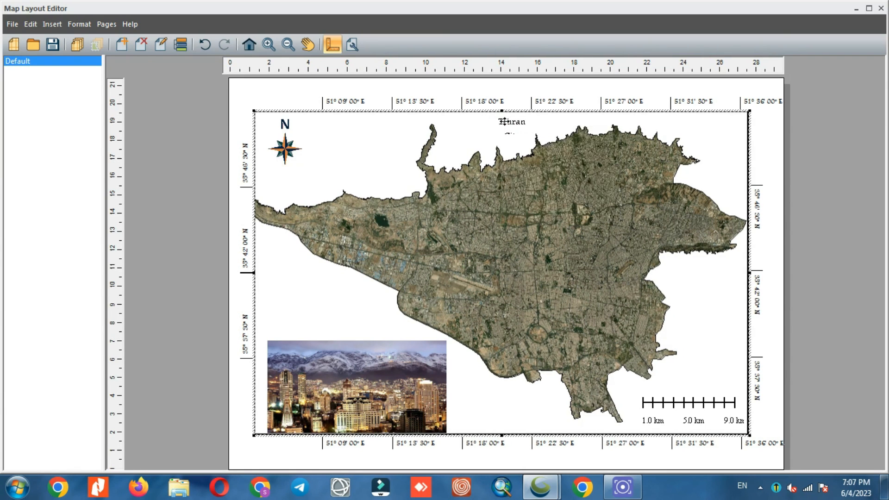
left_click(495, 123)
left_click_drag(488, 124, 455, 126)
left_click(553, 168)
left_click(488, 123)
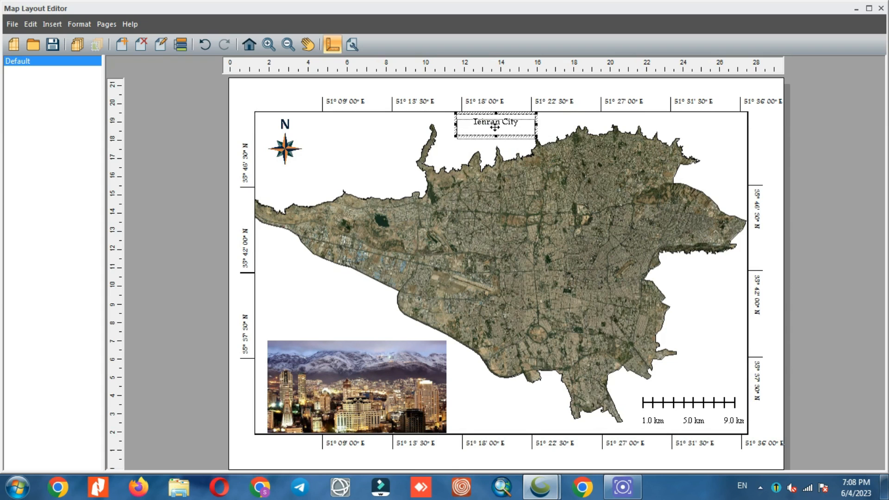
left_click(793, 322)
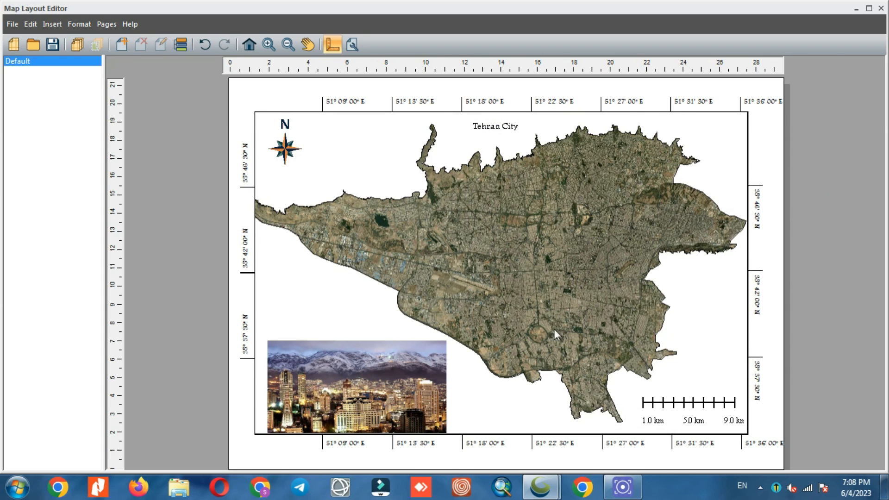
Insert an unframed inset map element that uses the 2D View as its data source.
left_click(408, 268)
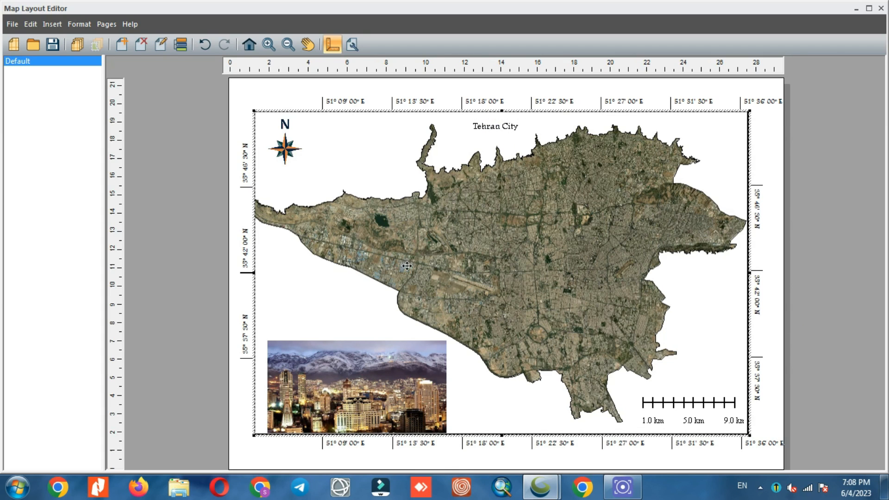
left_click(52, 26)
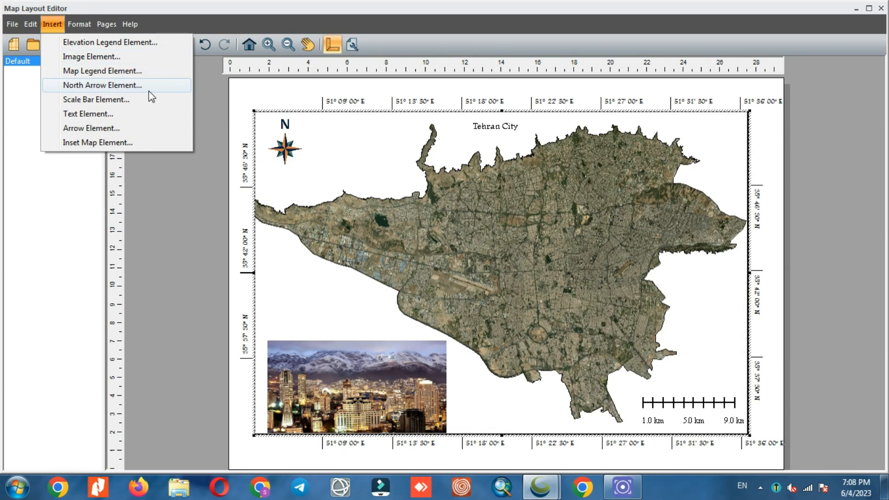
left_click(125, 142)
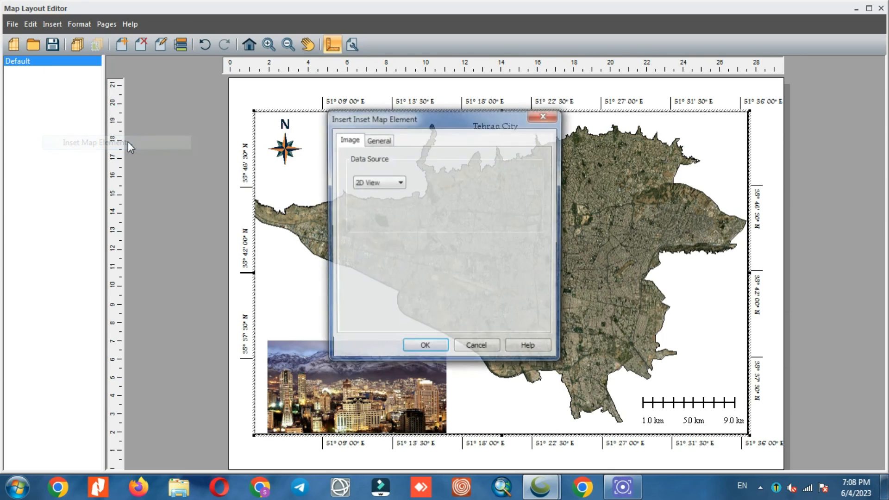
left_click(376, 142)
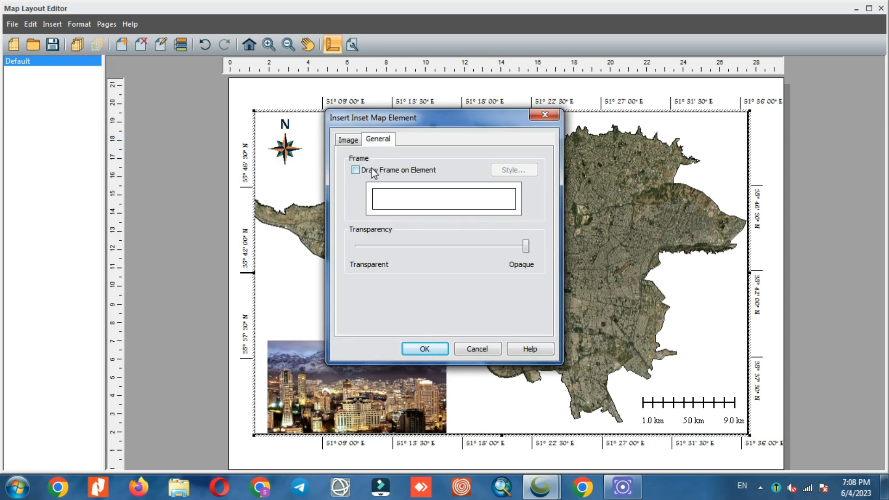
left_click(354, 141)
left_click(423, 349)
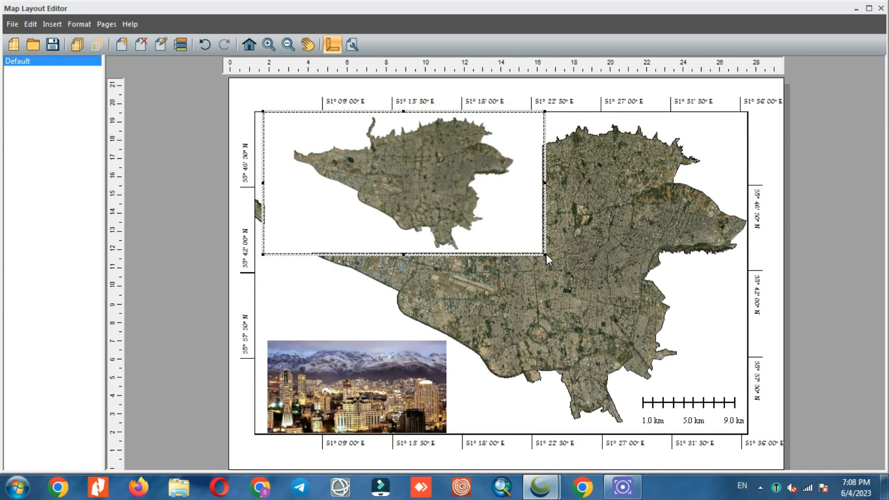
Shrink the inset map and place it in the white area just above the city photo.
left_click_drag(544, 254, 417, 191)
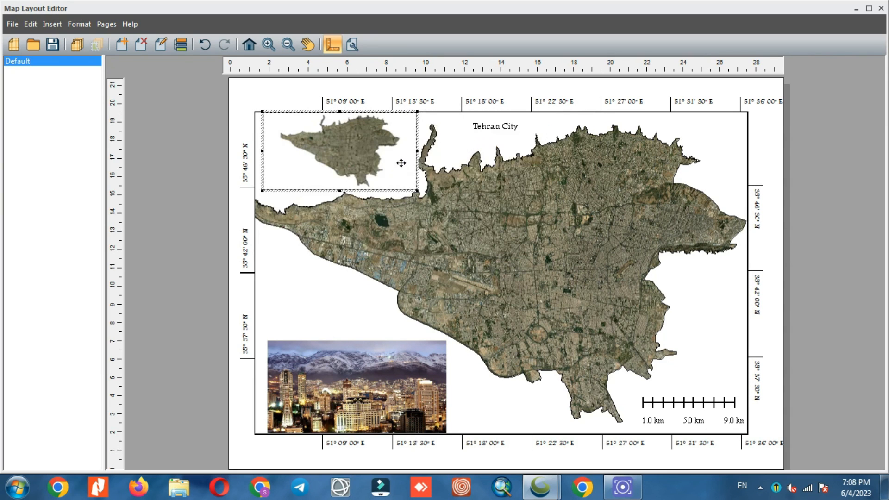
left_click_drag(332, 153, 325, 327)
left_click_drag(407, 270, 387, 282)
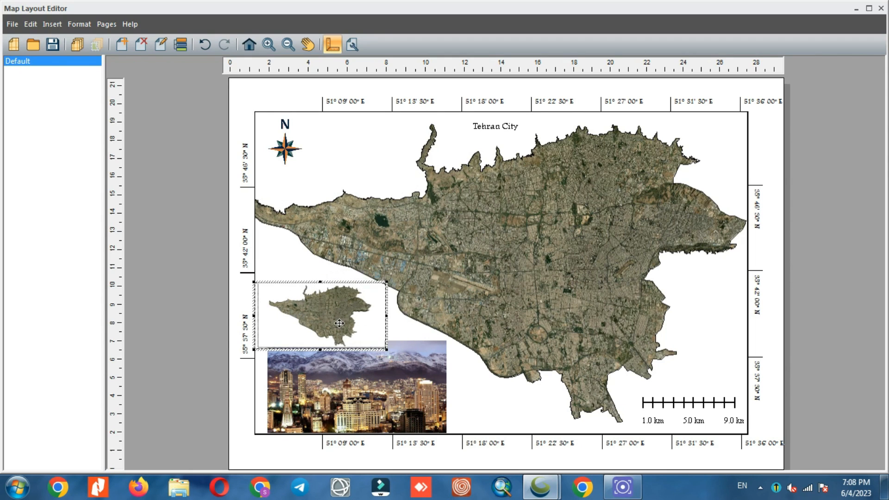
left_click_drag(340, 324, 341, 315)
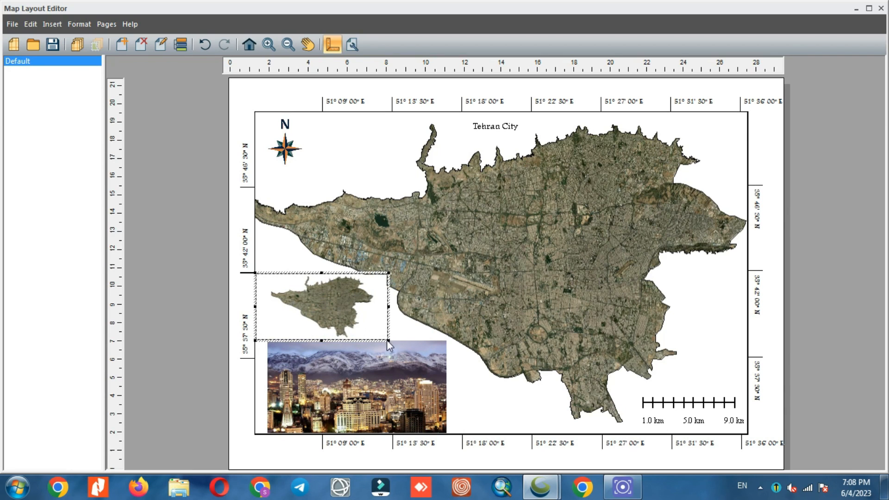
left_click_drag(387, 338, 366, 329)
left_click_drag(321, 301, 339, 310)
left_click(359, 273)
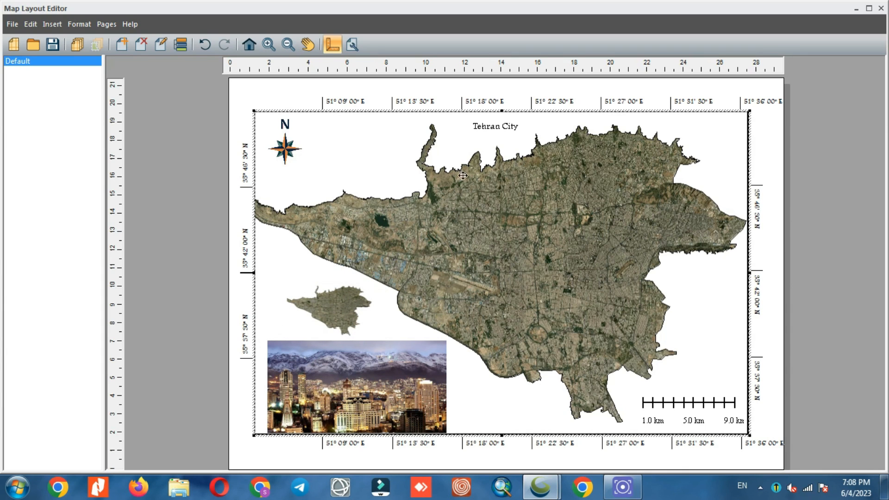
Set the "Tehran City" title's font size to 16.
left_click(484, 127)
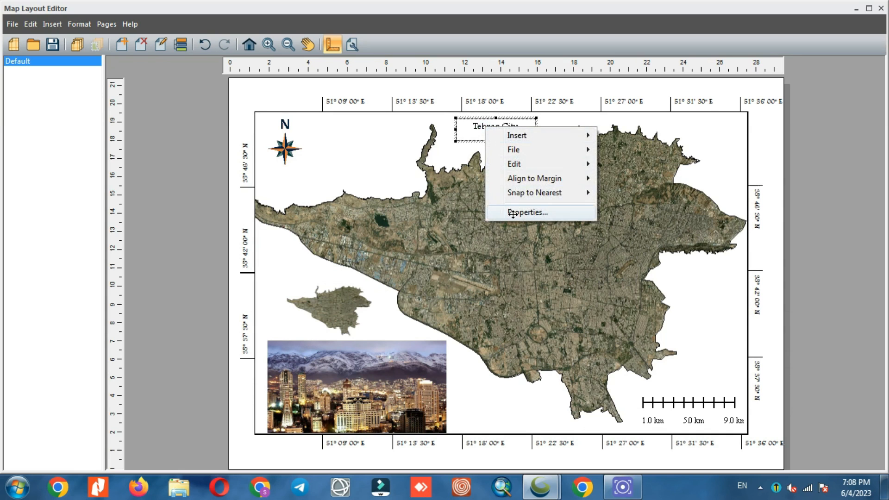
left_click(525, 211)
left_click(445, 288)
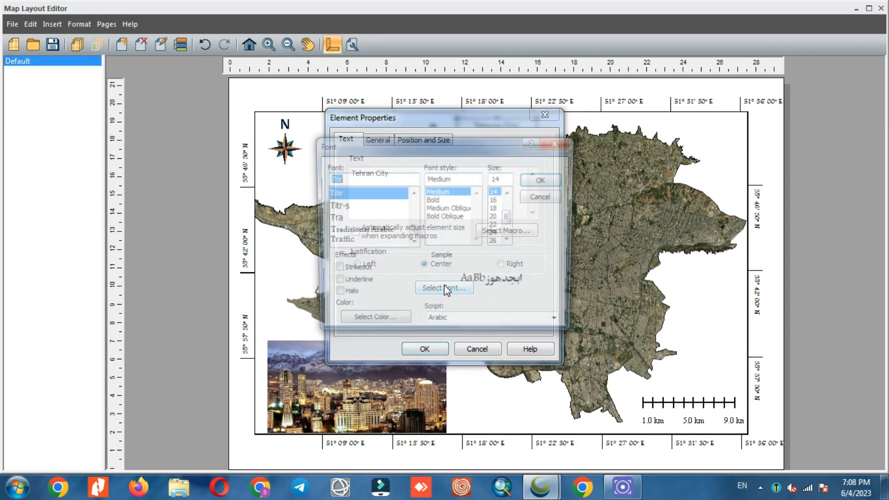
left_click(495, 200)
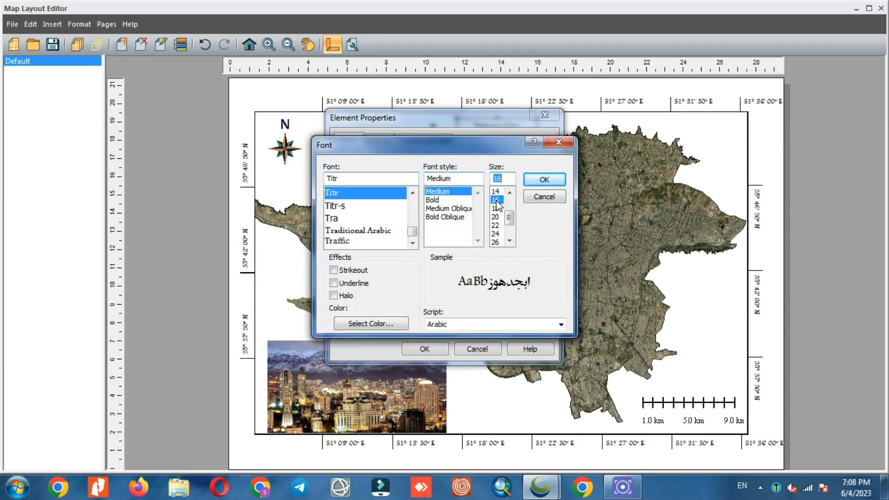
left_click(544, 179)
left_click(428, 349)
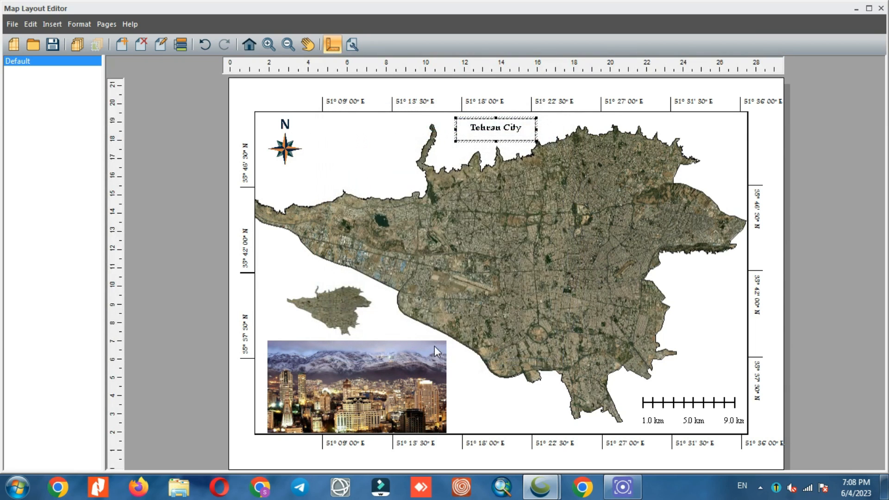
Shift the "Tehran City" title slightly to the left along the map's top edge.
left_click_drag(455, 130, 490, 149)
left_click(714, 146)
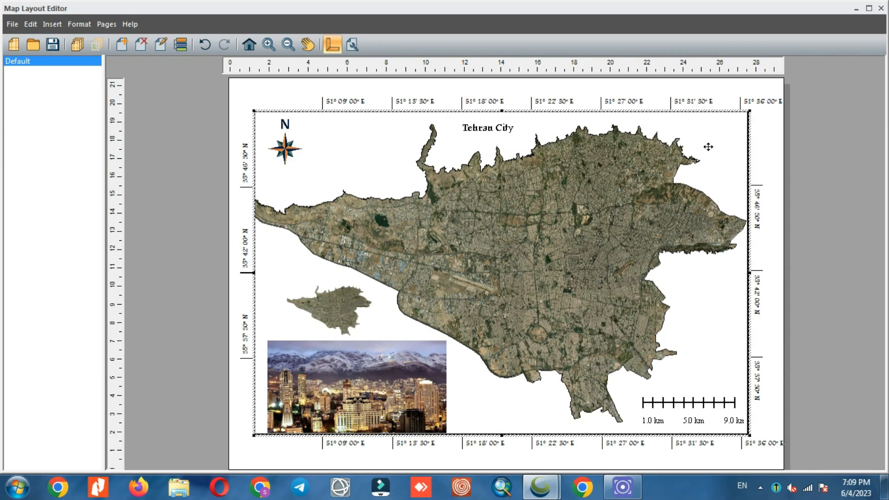
left_click(843, 157)
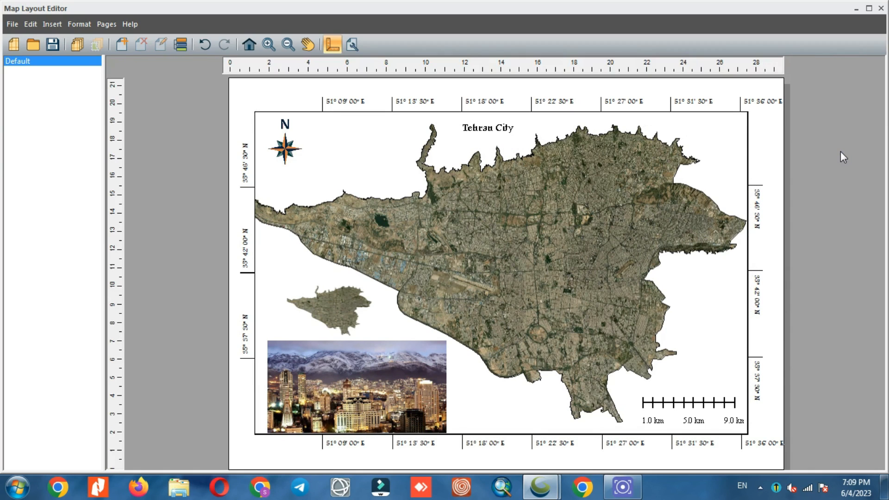
Move the city photo slightly left and up, into the lower-left corner of the map frame.
left_click(394, 374)
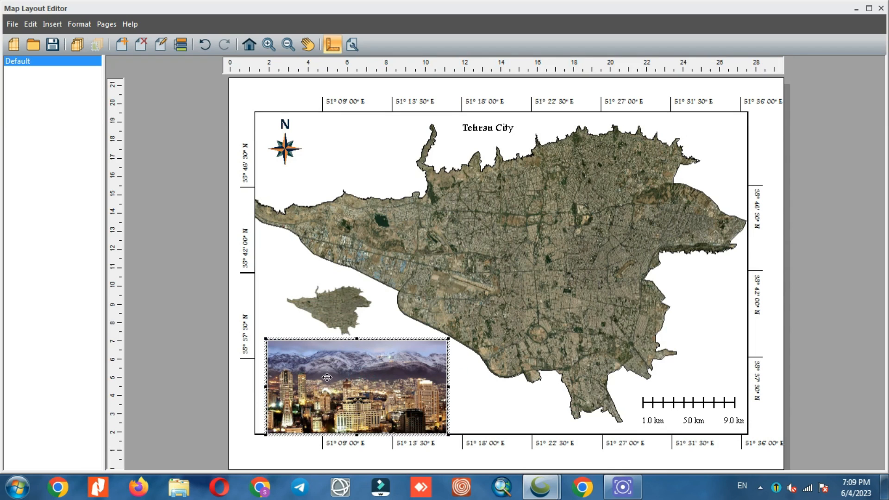
left_click_drag(318, 373, 302, 371)
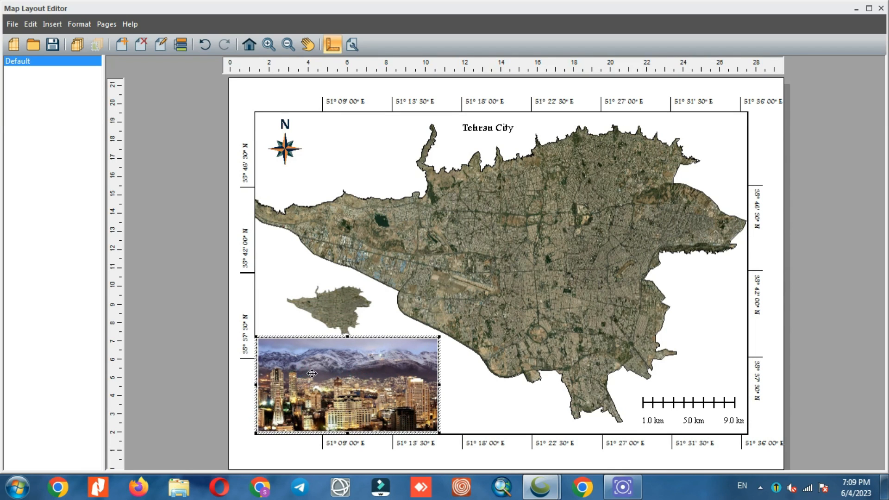
left_click(277, 259)
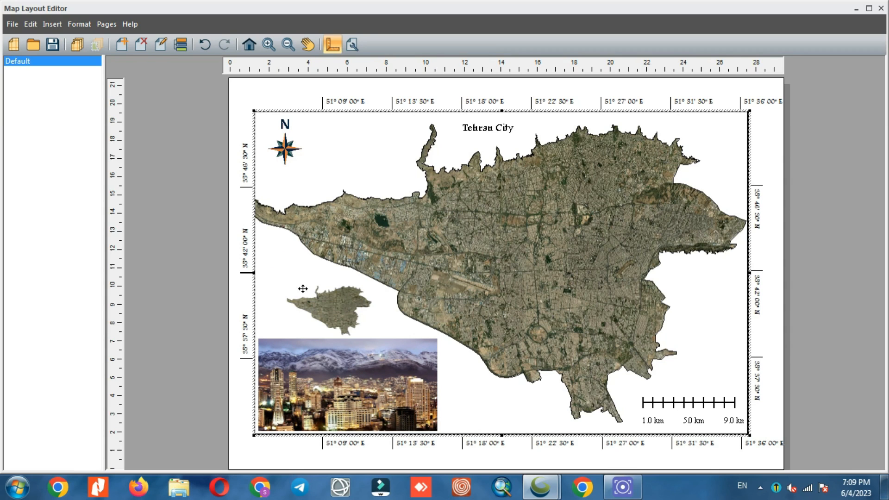
Print all pages to a PNG image file named 3 in the Mahdodeh folder, using the Send To OneNote 2013 printer.
left_click(11, 24)
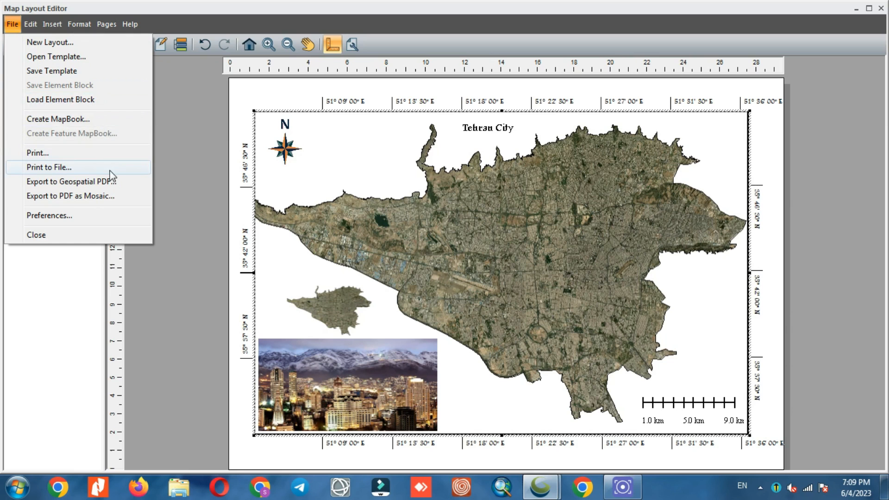
left_click(111, 173)
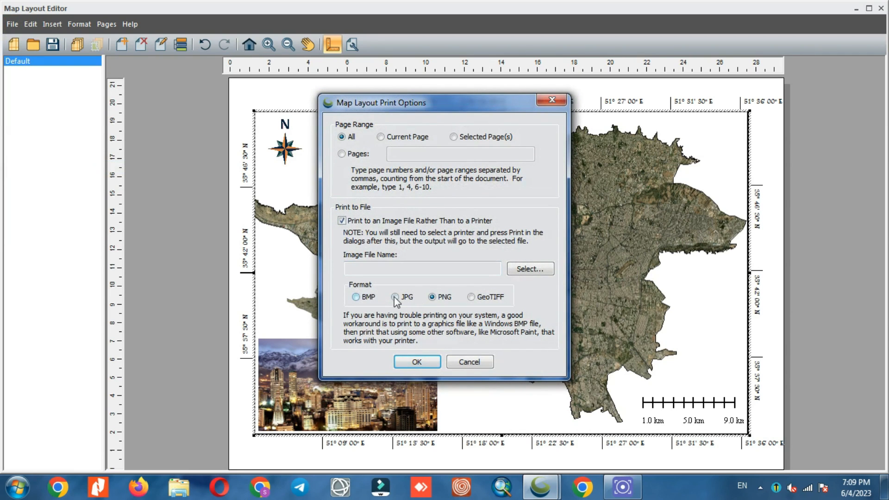
left_click(494, 301)
left_click(440, 298)
left_click(531, 270)
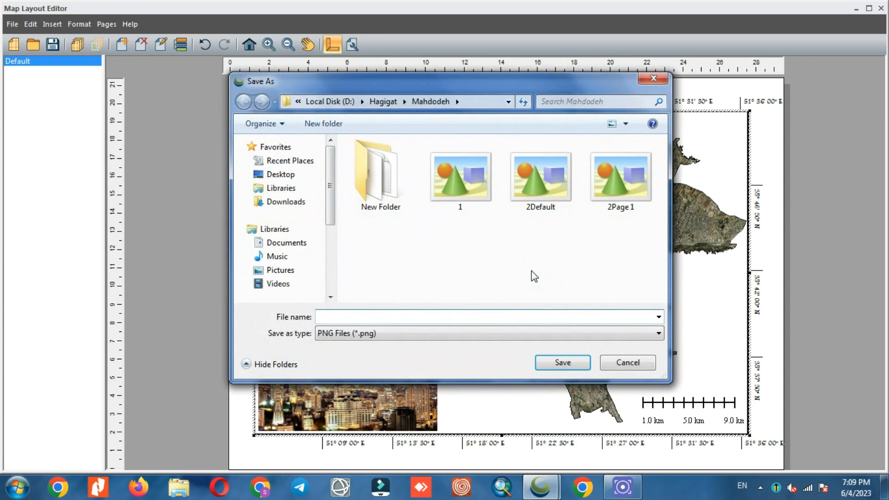
type("3")
left_click(556, 363)
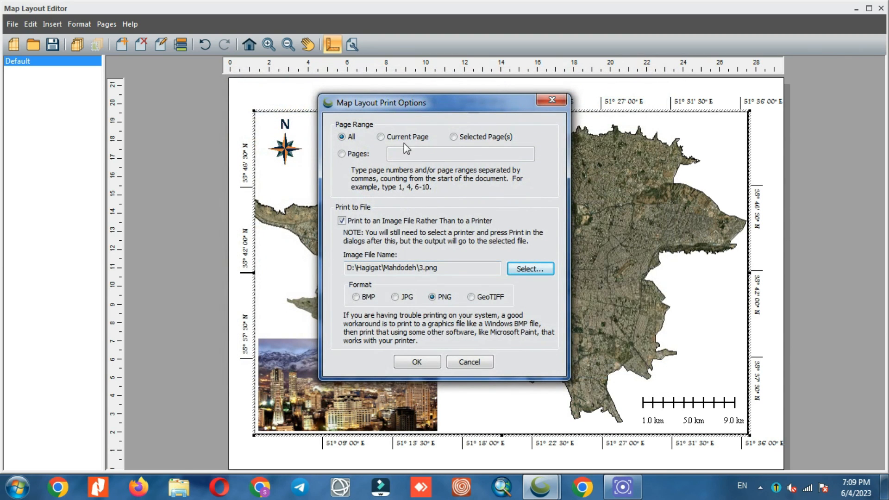
left_click(407, 362)
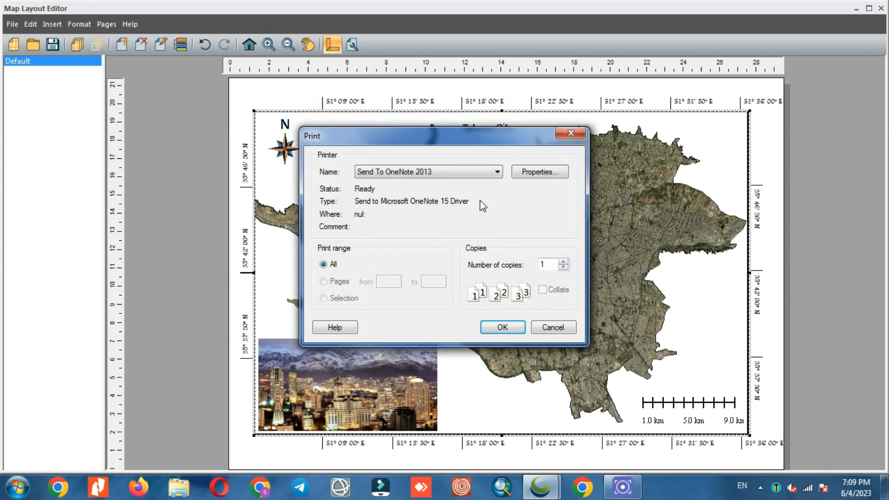
left_click(495, 329)
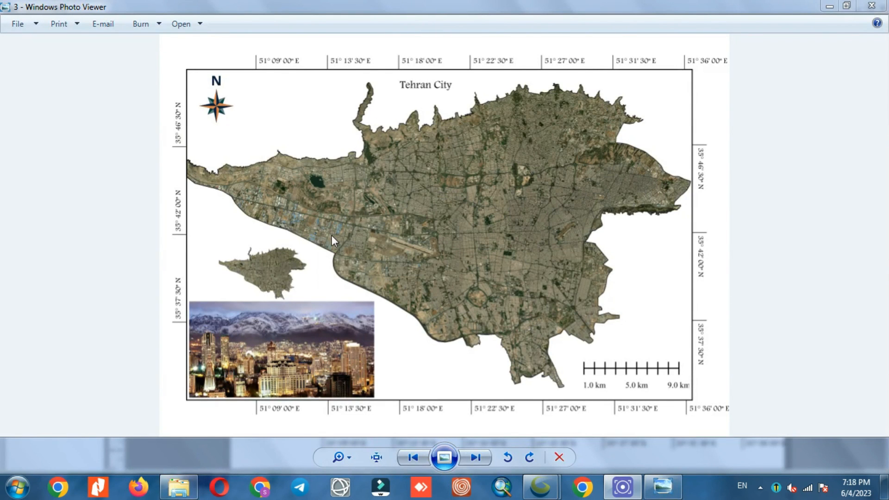
left_click(830, 3)
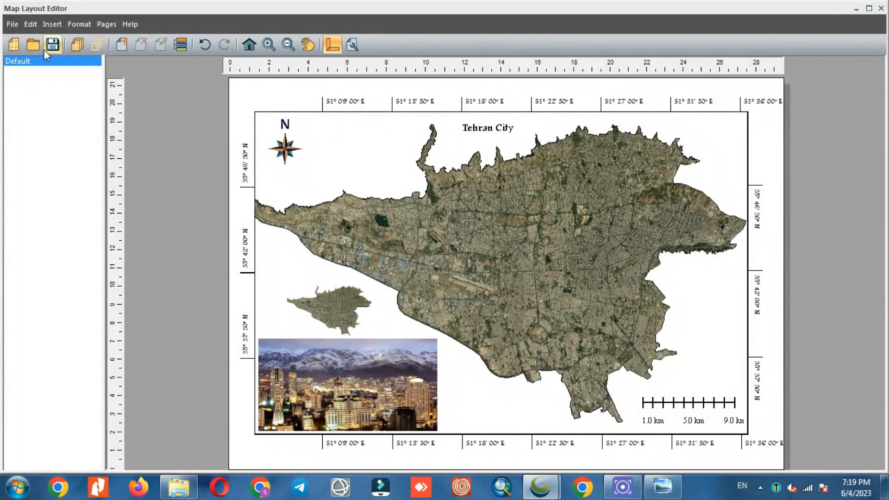
Export the layout as a 300 DPI geospatial PDF with separate layers, named Export2, in the Mahdodeh folder.
left_click(14, 24)
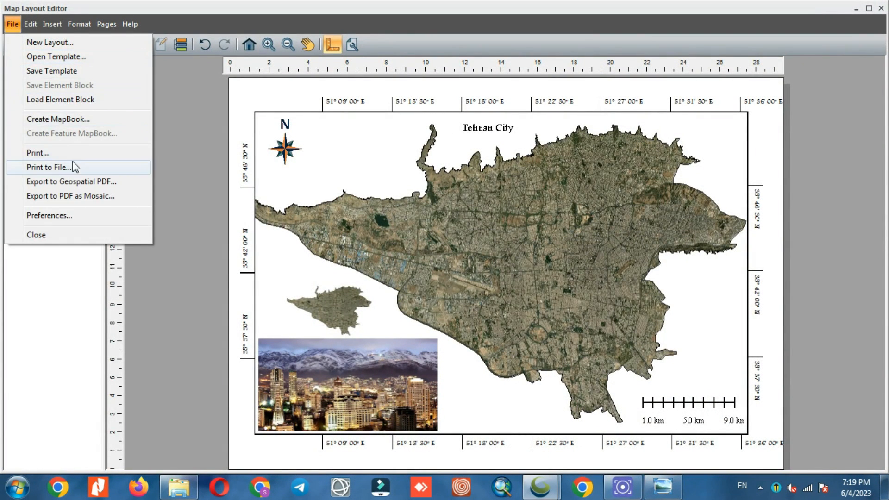
left_click(126, 182)
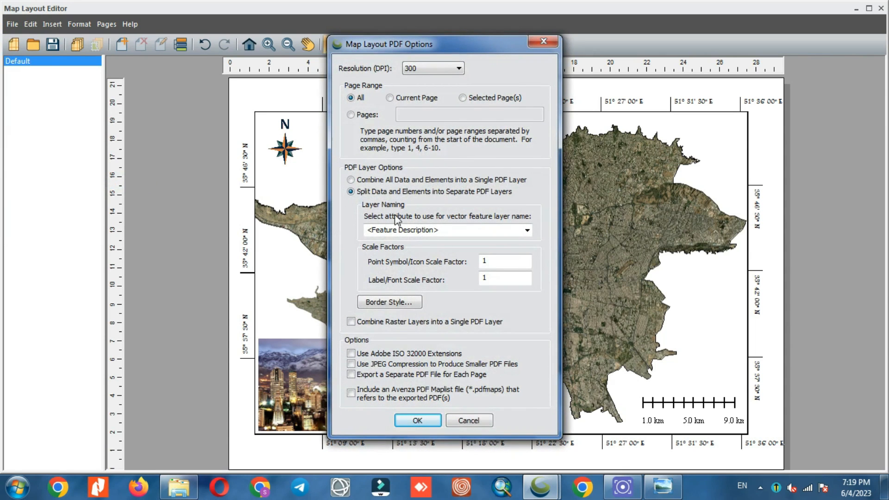
left_click(435, 70)
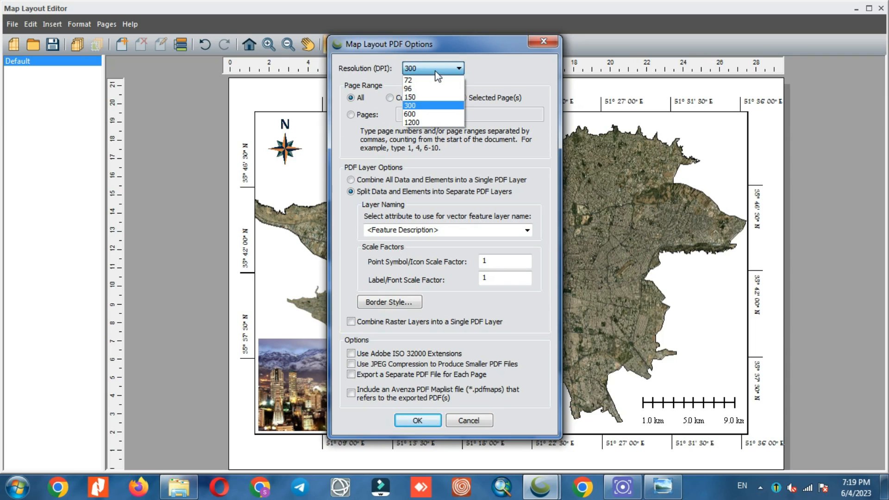
left_click(436, 72)
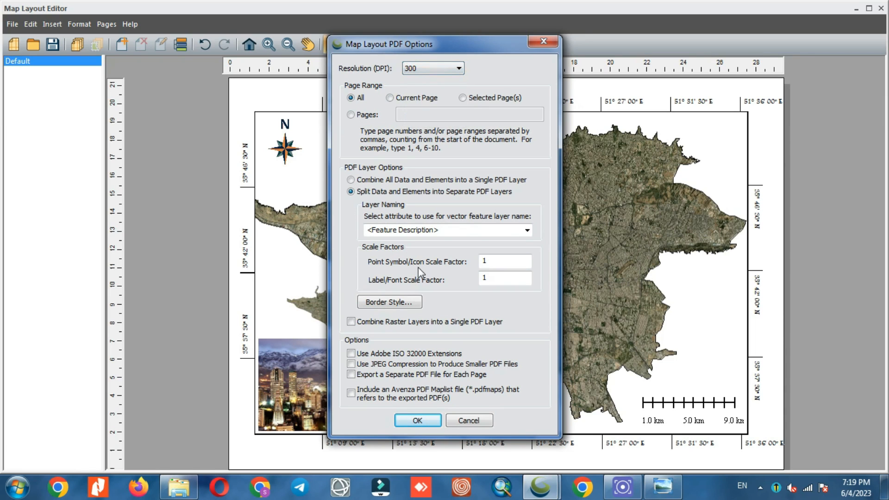
left_click(421, 419)
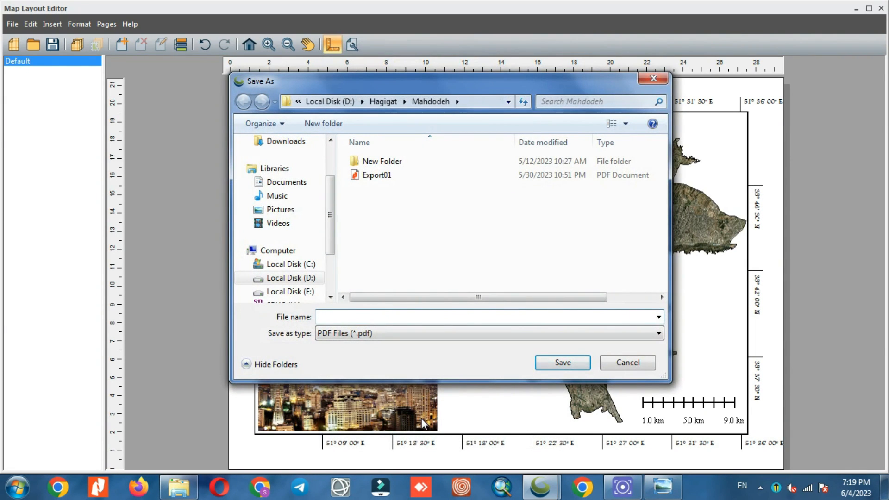
type("Export02")
key("Return")
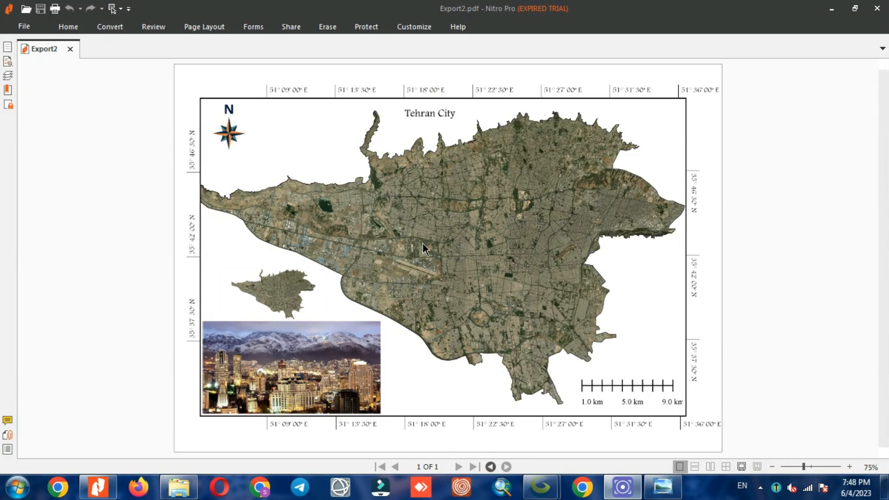
Check the exported PDF map in Nitro Pro and return to the Map Layout Editor.
left_click(545, 221)
left_click(748, 117)
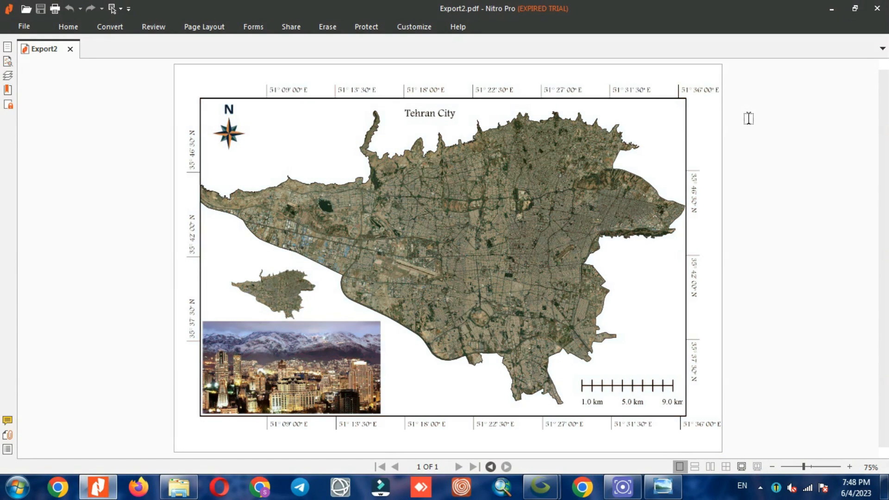
left_click(832, 8)
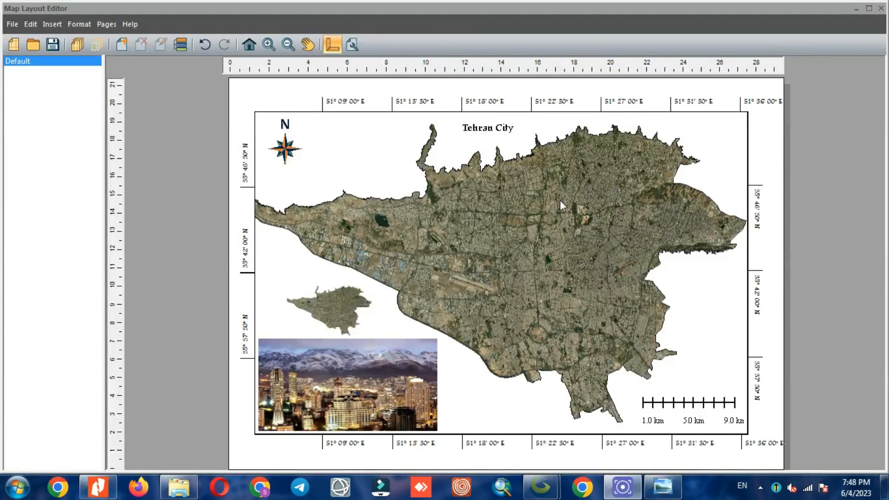